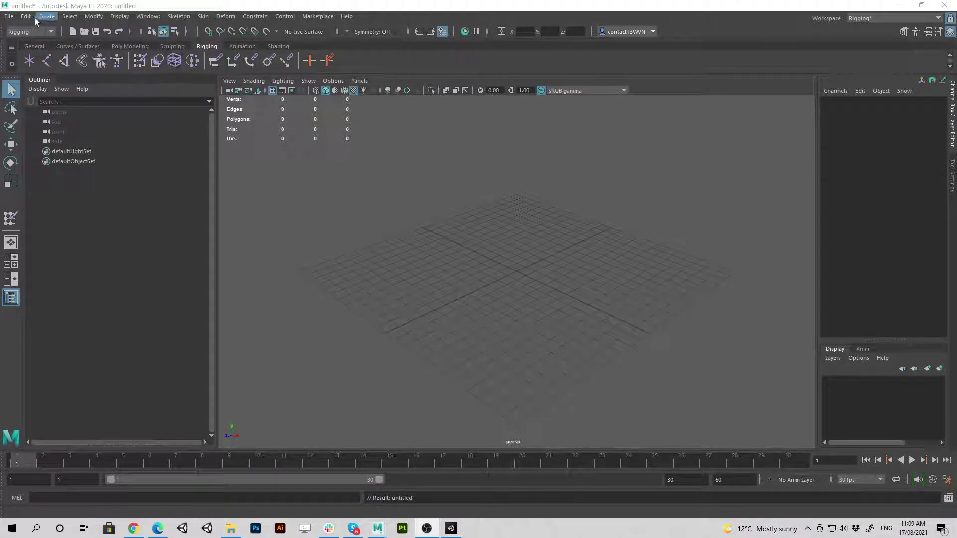
- Import rider animations_18_7_20.fbx from the Superseded folder into the empty scene
{"action": "left_click", "coordinate": [9, 16]}
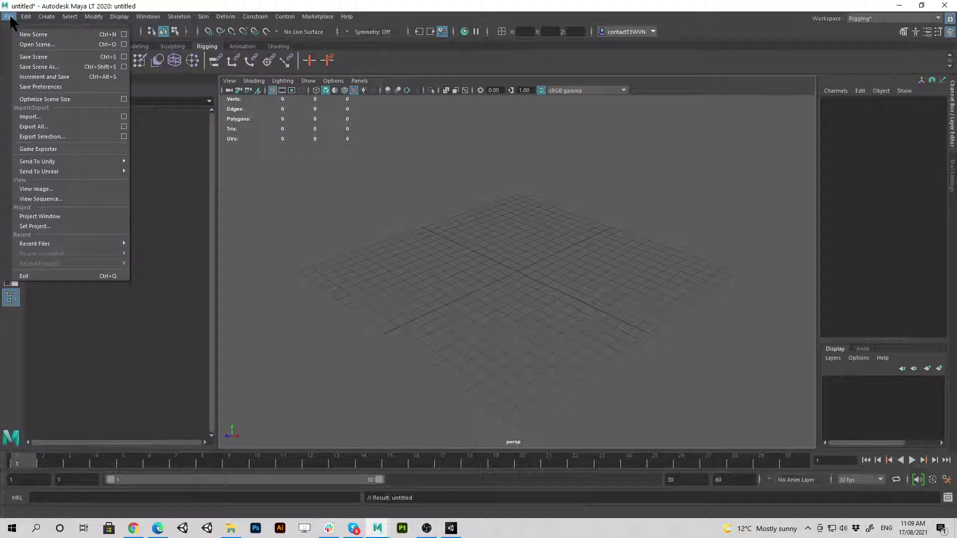
{"action": "left_click", "coordinate": [43, 115]}
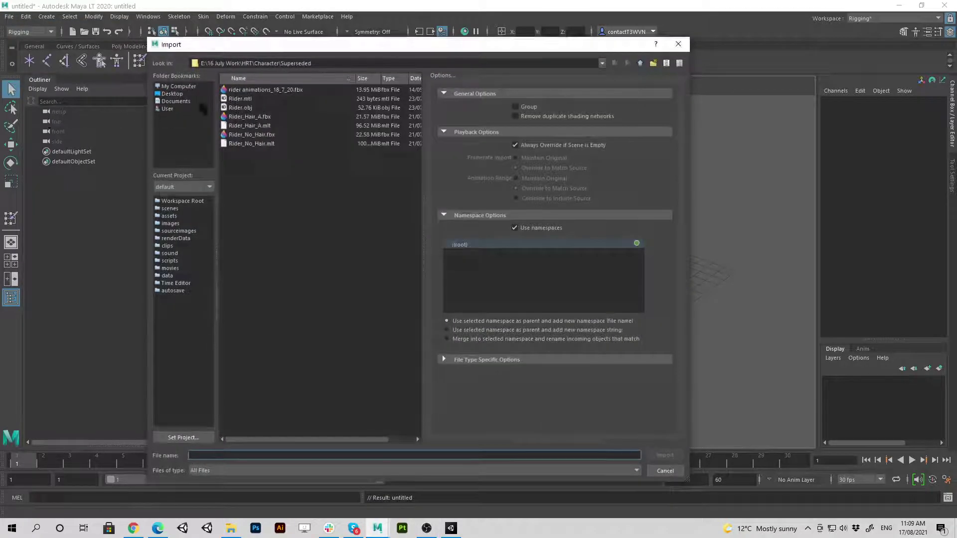
{"action": "left_click", "coordinate": [239, 91]}
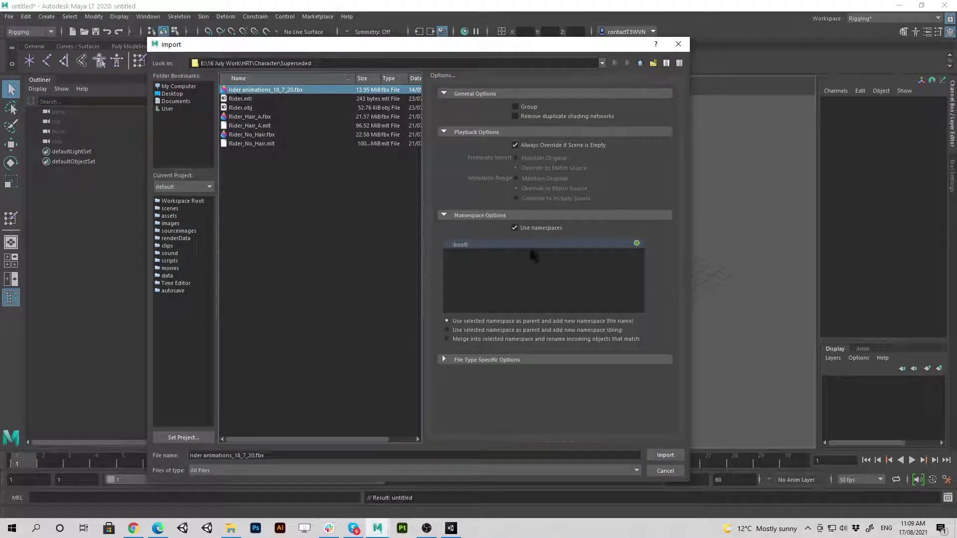
{"action": "left_click", "coordinate": [657, 450]}
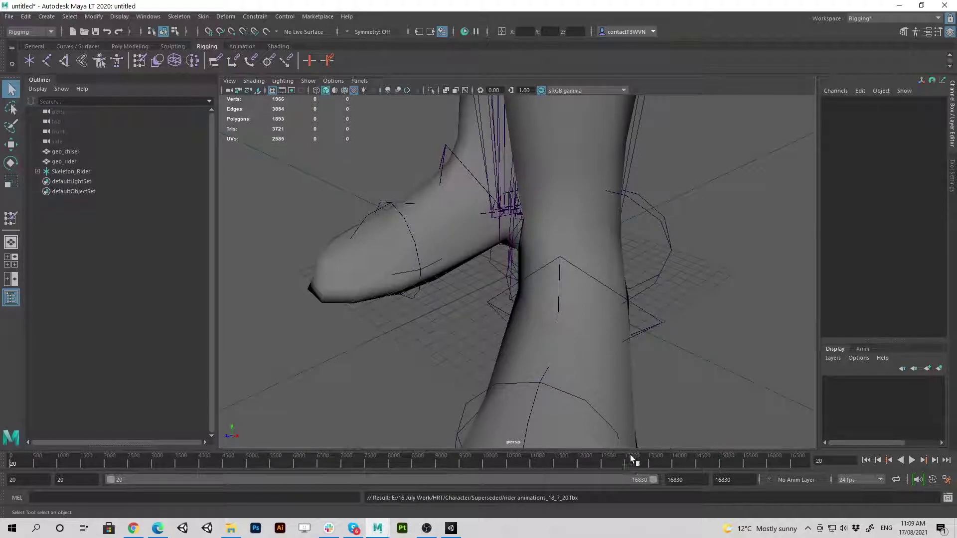
- Examine the imported rider character from several angles, with the geo_rider mesh selected
{"action": "scroll", "coordinate": [359, 274], "scroll_direction": "down", "scroll_amount": 8}
{"action": "left_click_drag", "start_coordinate": [358, 273], "coordinate": [522, 308], "text": "alt"}
{"action": "middle_click_drag", "start_coordinate": [522, 308], "coordinate": [439, 409], "text": "alt"}
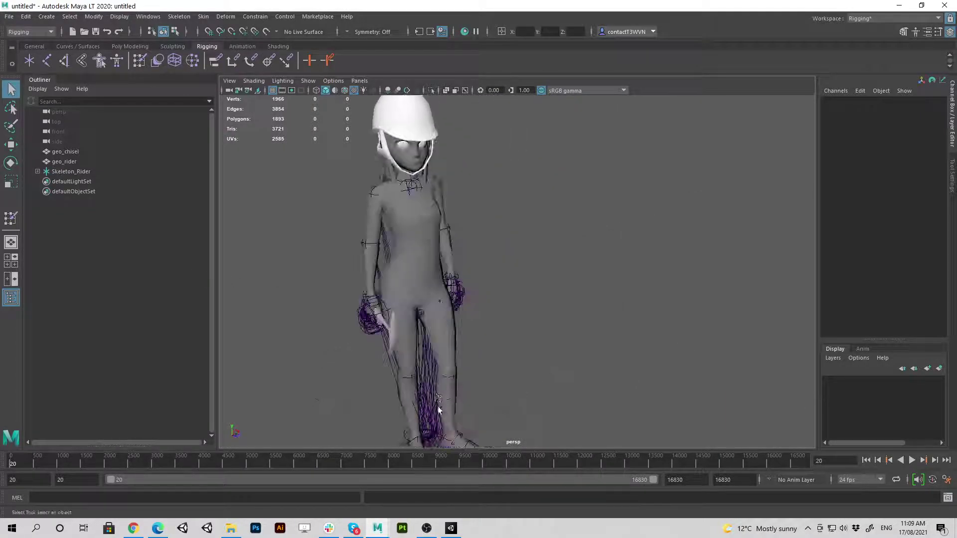
{"action": "left_click", "coordinate": [363, 210]}
{"action": "left_click_drag", "start_coordinate": [363, 209], "coordinate": [291, 246], "text": "alt"}
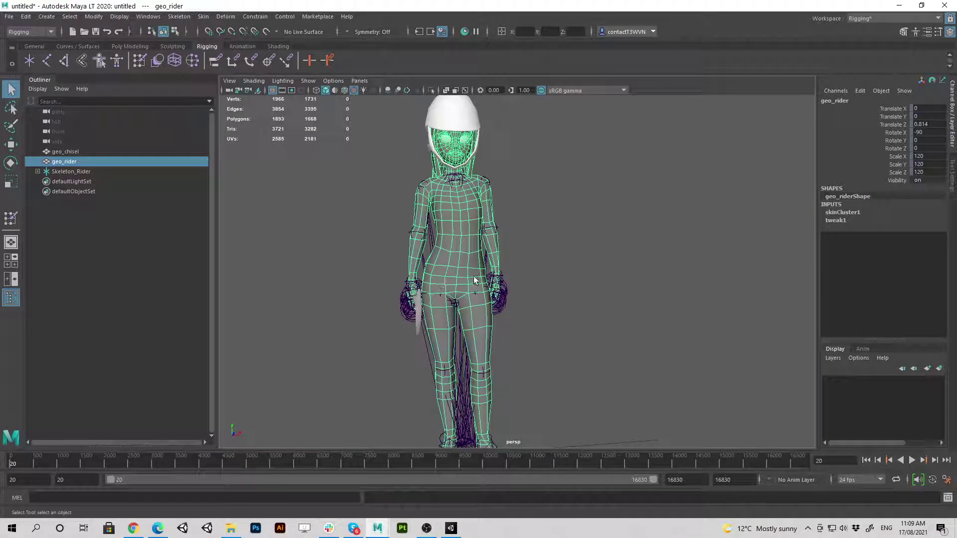
{"action": "left_click_drag", "start_coordinate": [512, 262], "coordinate": [488, 245], "text": "alt"}
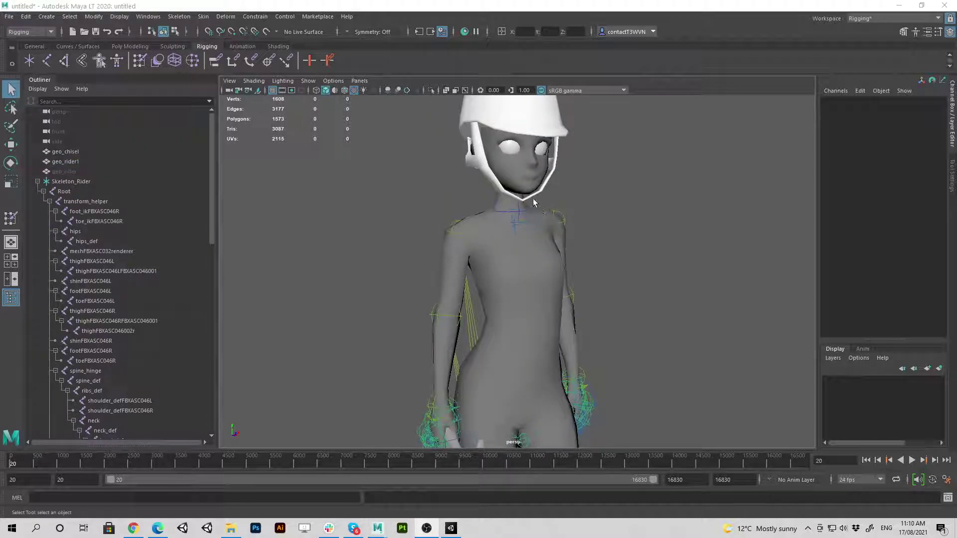
{"action": "left_click_drag", "start_coordinate": [534, 202], "coordinate": [471, 227], "text": "alt"}
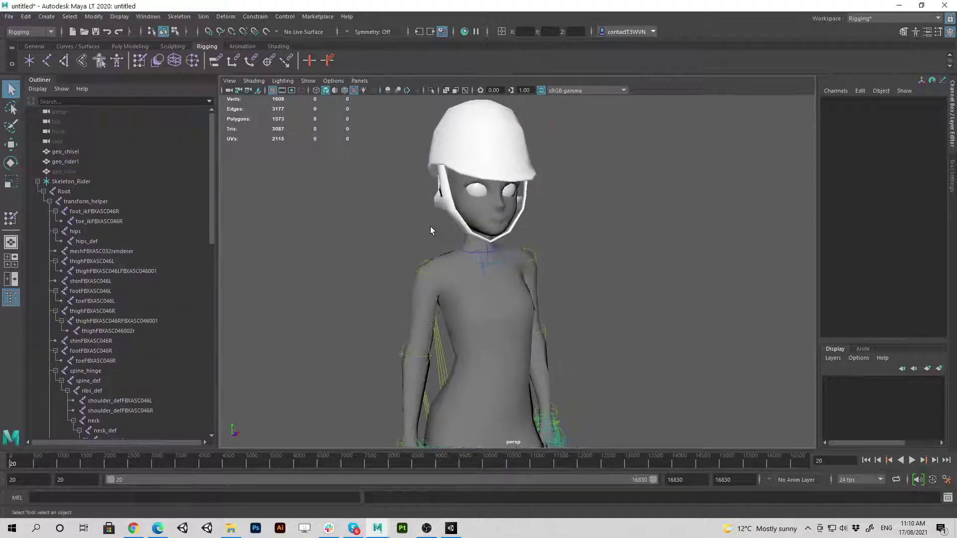
- Rename the duplicated rider mesh as geo_rider_no_hair
{"action": "left_click", "coordinate": [70, 162]}
{"action": "double_click", "coordinate": [97, 161]}
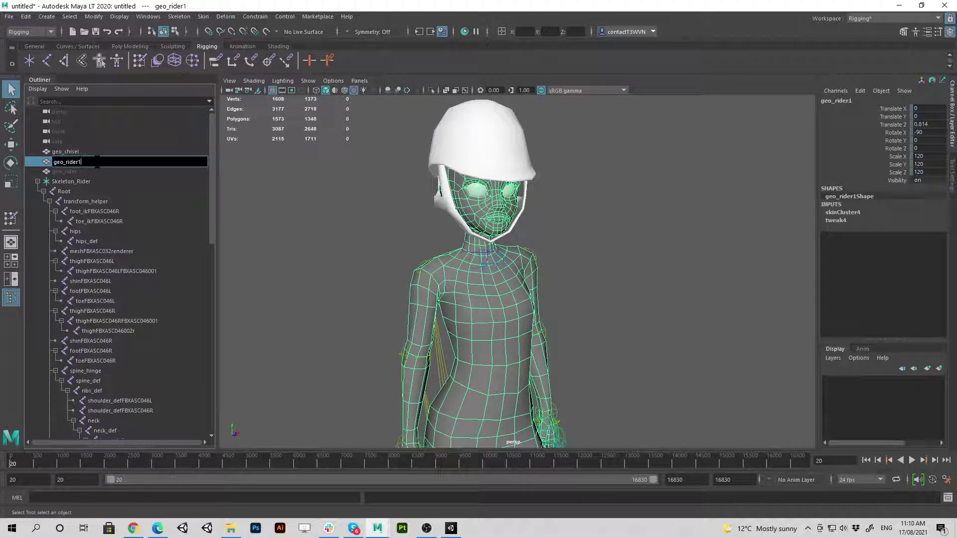
{"action": "key", "text": "BackSpace"}
{"action": "key", "text": "Return"}
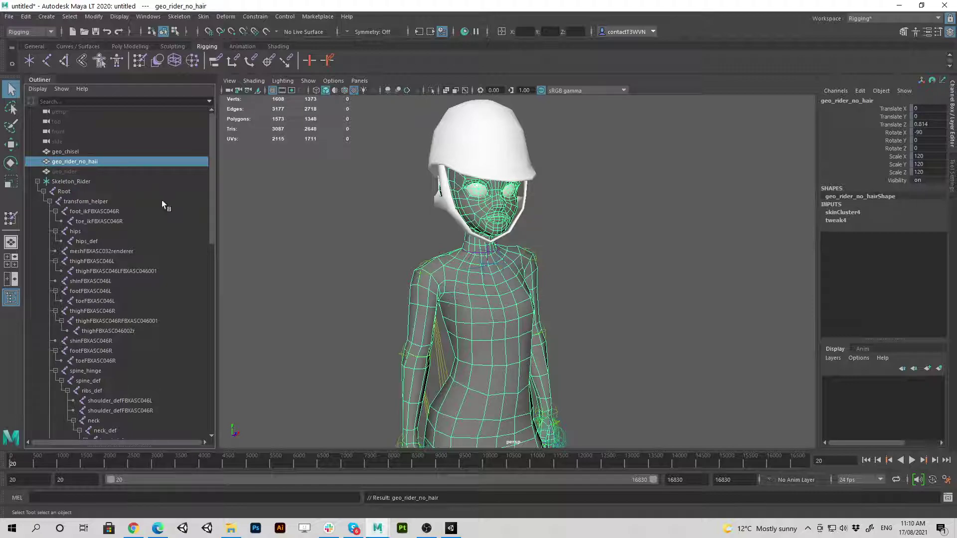
- Scrub the animation to frame 1631 and examine how the rider mesh, helmet and props sit together
{"action": "left_click_drag", "start_coordinate": [479, 260], "coordinate": [531, 262], "text": "alt"}
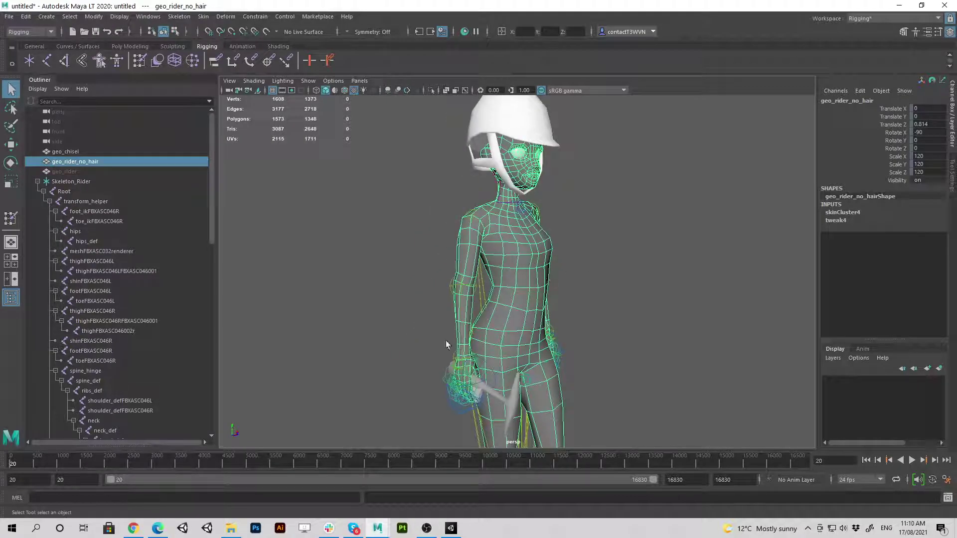
{"action": "left_click_drag", "start_coordinate": [37, 460], "coordinate": [89, 464]}
{"action": "left_click_drag", "start_coordinate": [635, 270], "coordinate": [488, 224], "text": "alt"}
{"action": "right_click_drag", "start_coordinate": [438, 202], "coordinate": [612, 333], "text": "alt"}
{"action": "left_click_drag", "start_coordinate": [510, 239], "coordinate": [547, 279], "text": "alt"}
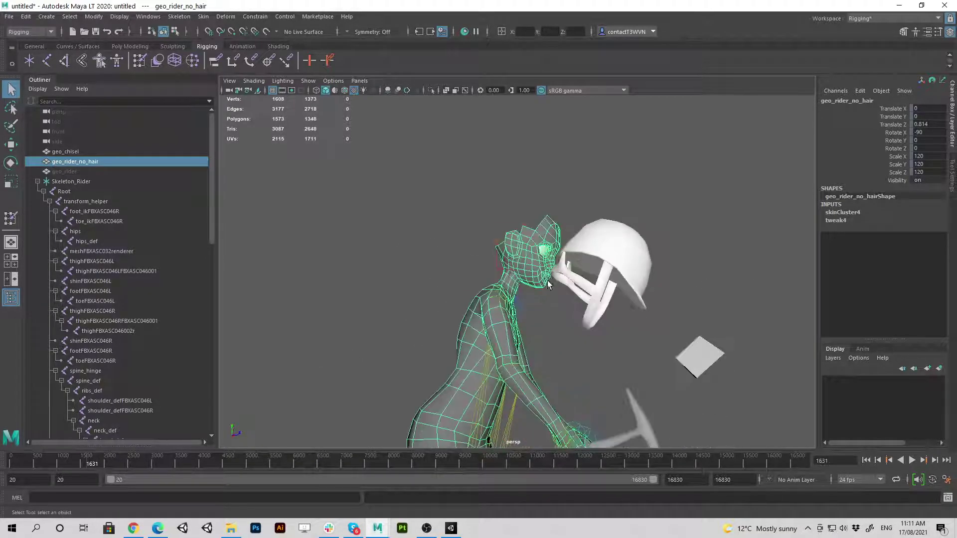
{"action": "right_click_drag", "start_coordinate": [547, 279], "coordinate": [530, 313], "text": "alt"}
{"action": "left_click_drag", "start_coordinate": [530, 313], "coordinate": [486, 356], "text": "alt"}
{"action": "middle_click_drag", "start_coordinate": [486, 356], "coordinate": [479, 213], "text": "alt"}
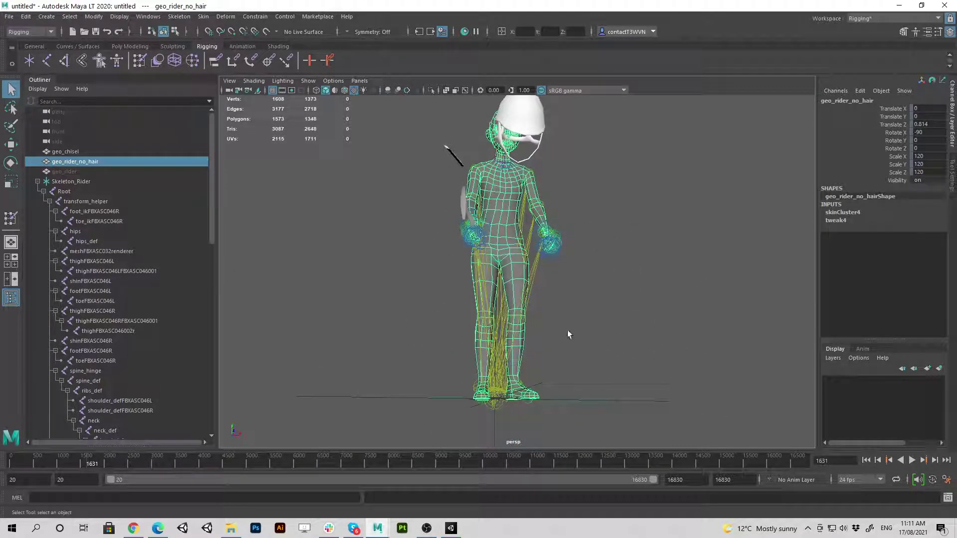
{"action": "left_click_drag", "start_coordinate": [568, 332], "coordinate": [416, 299], "text": "alt"}
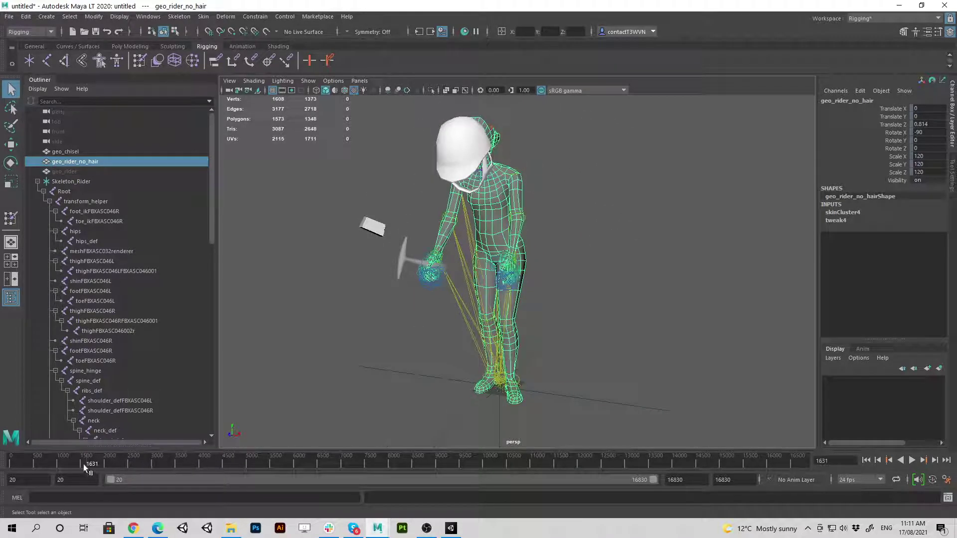
- Scrub to frame 1526, examine the rider's pose from several sides and look through the skeleton hierarchy
{"action": "mouse_move", "coordinate": [83, 464]}
{"action": "left_mouse_down"}
{"action": "mouse_move", "coordinate": [71, 462]}
{"action": "mouse_move", "coordinate": [80, 462]}
{"action": "left_mouse_up"}
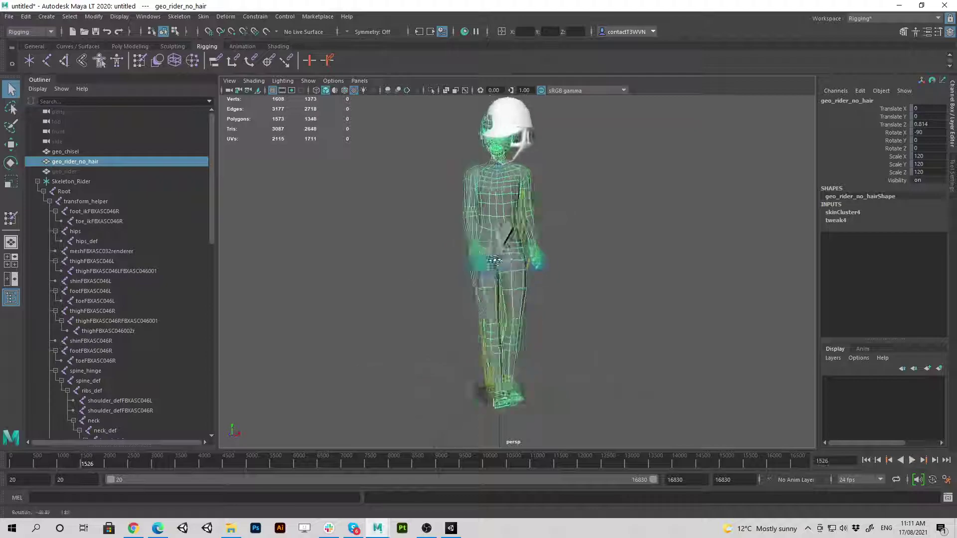
{"action": "left_click_drag", "start_coordinate": [495, 261], "coordinate": [549, 257], "text": "alt"}
{"action": "left_click_drag", "start_coordinate": [507, 230], "coordinate": [365, 247], "text": "alt"}
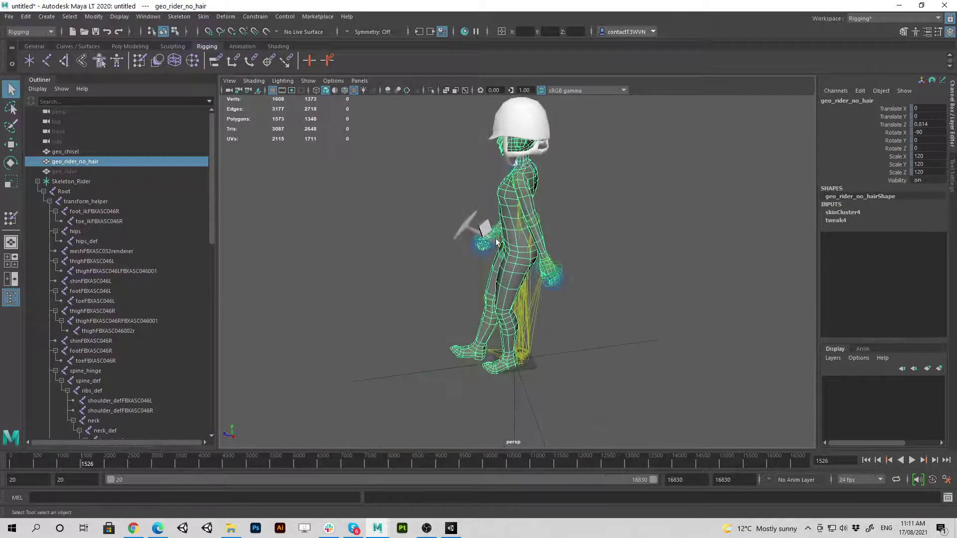
{"action": "left_click_drag", "start_coordinate": [497, 242], "coordinate": [451, 227], "text": "alt"}
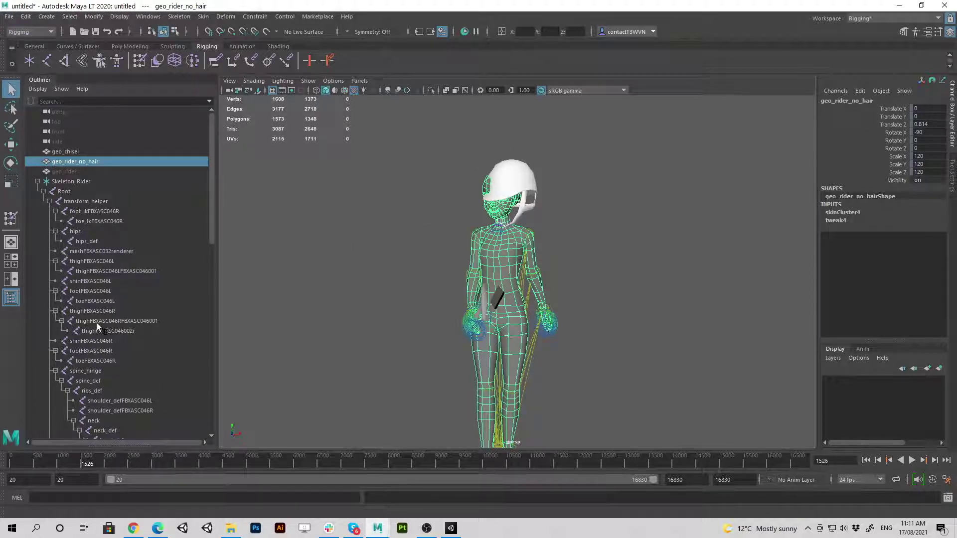
{"action": "scroll", "coordinate": [110, 322], "scroll_direction": "down", "scroll_amount": 10}
{"action": "scroll", "coordinate": [118, 331], "scroll_direction": "down", "scroll_amount": 10}
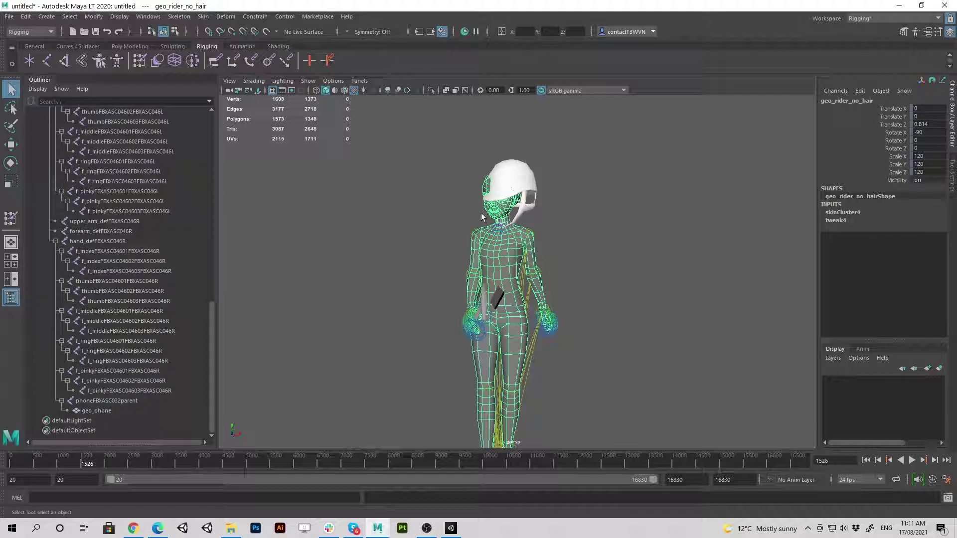
{"action": "scroll", "coordinate": [134, 259], "scroll_direction": "up", "scroll_amount": 16}
- Start a new scene without saving and import rider animations_18_7_20.fbx into it
{"action": "left_click", "coordinate": [9, 16]}
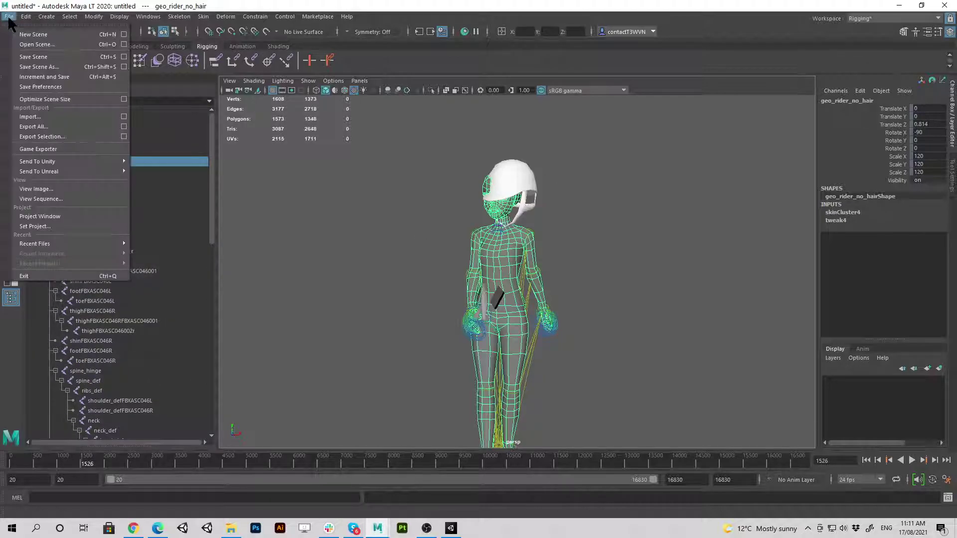
{"action": "left_click", "coordinate": [20, 31]}
{"action": "left_click", "coordinate": [479, 266]}
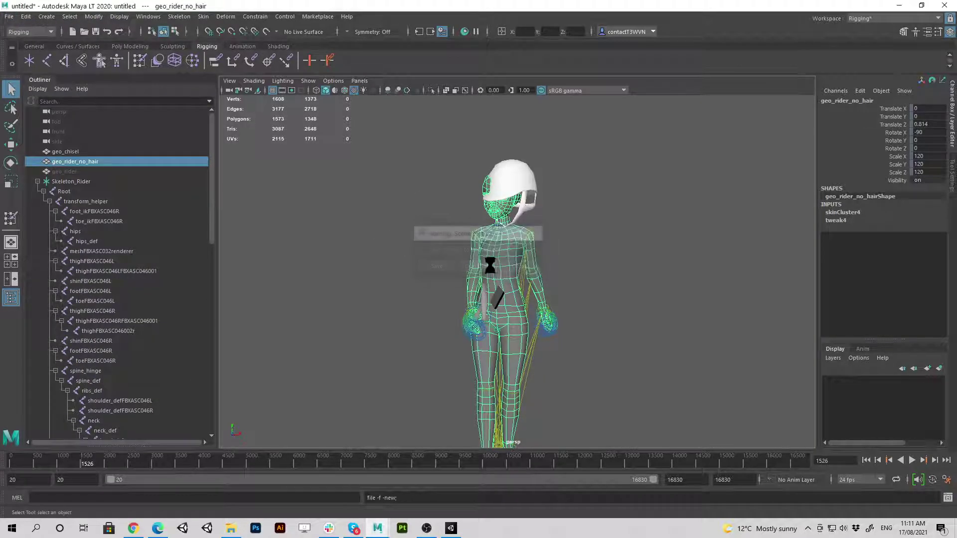
{"action": "left_click", "coordinate": [9, 16]}
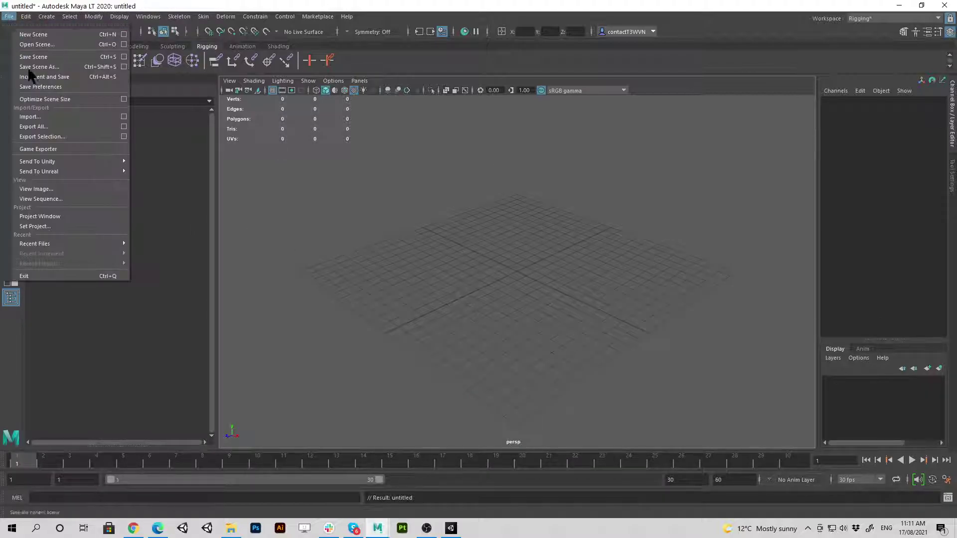
{"action": "left_click", "coordinate": [22, 115]}
{"action": "left_click", "coordinate": [270, 91]}
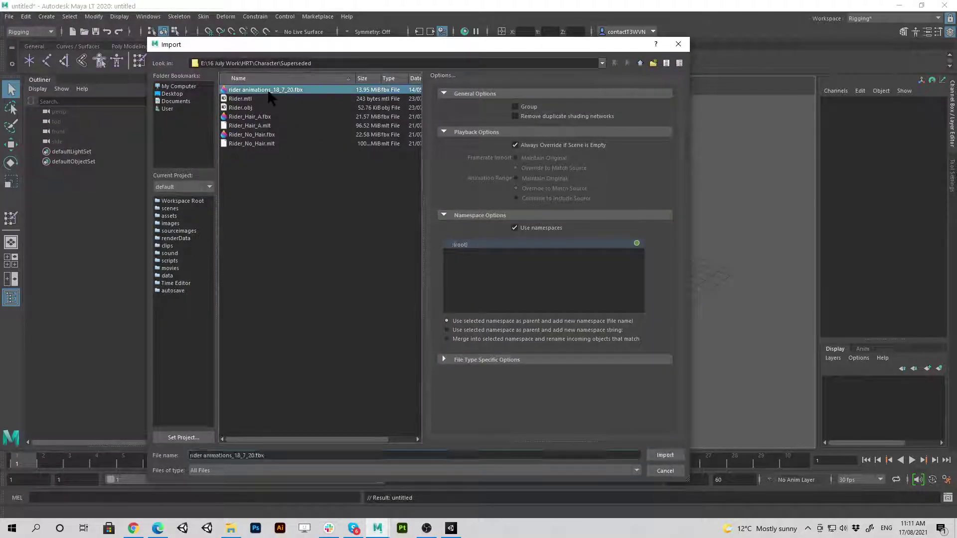
{"action": "left_click", "coordinate": [674, 453]}
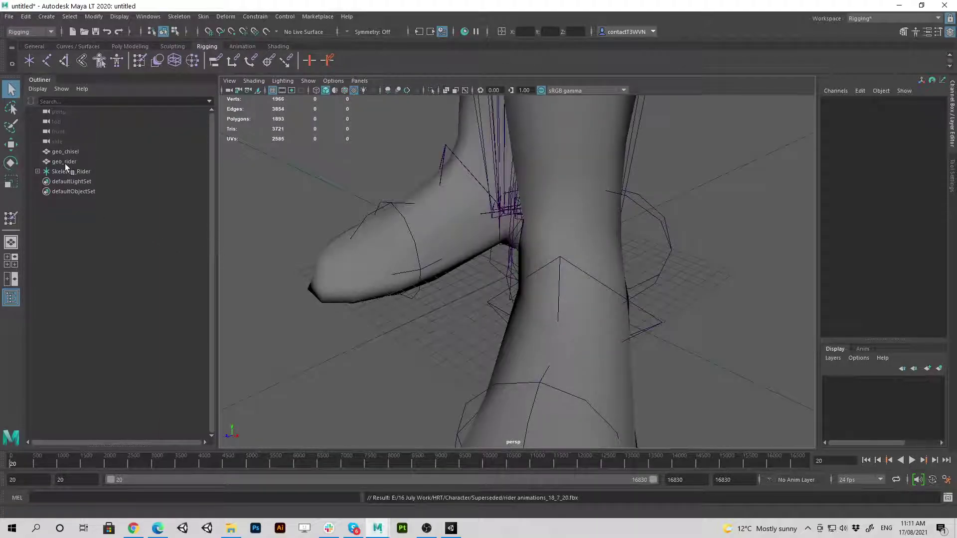
- Return the geo_rider mesh and its skeleton to the bind pose
{"action": "left_click", "coordinate": [65, 163]}
{"action": "scroll", "coordinate": [418, 305], "scroll_direction": "down", "scroll_amount": 10}
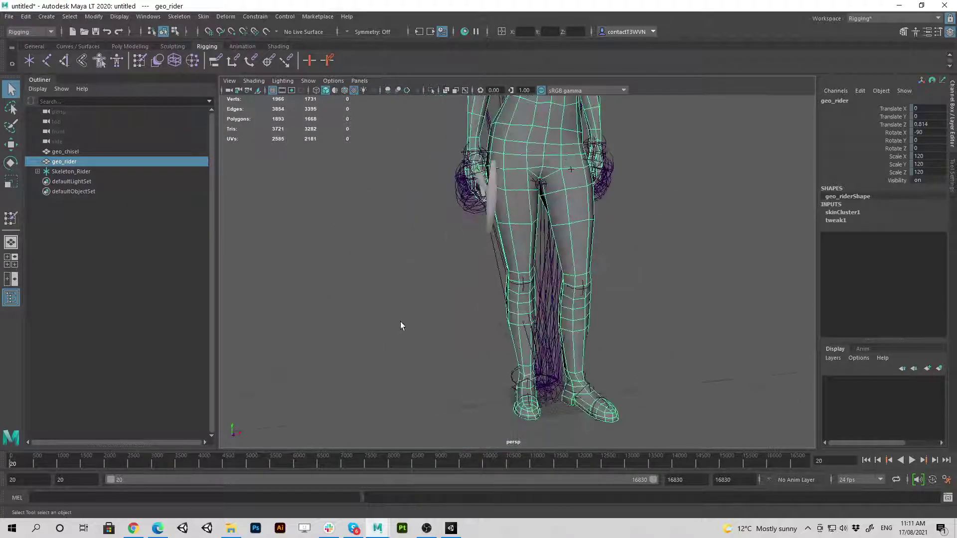
{"action": "left_click_drag", "start_coordinate": [54, 465], "coordinate": [4, 472]}
{"action": "scroll", "coordinate": [509, 324], "scroll_direction": "up", "scroll_amount": 6}
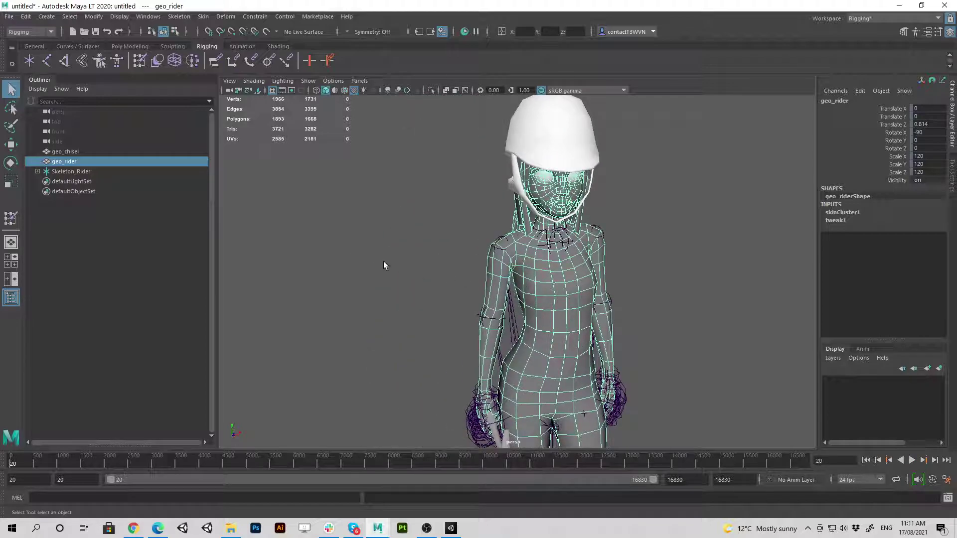
{"action": "left_click", "coordinate": [384, 266]}
{"action": "left_click", "coordinate": [487, 268]}
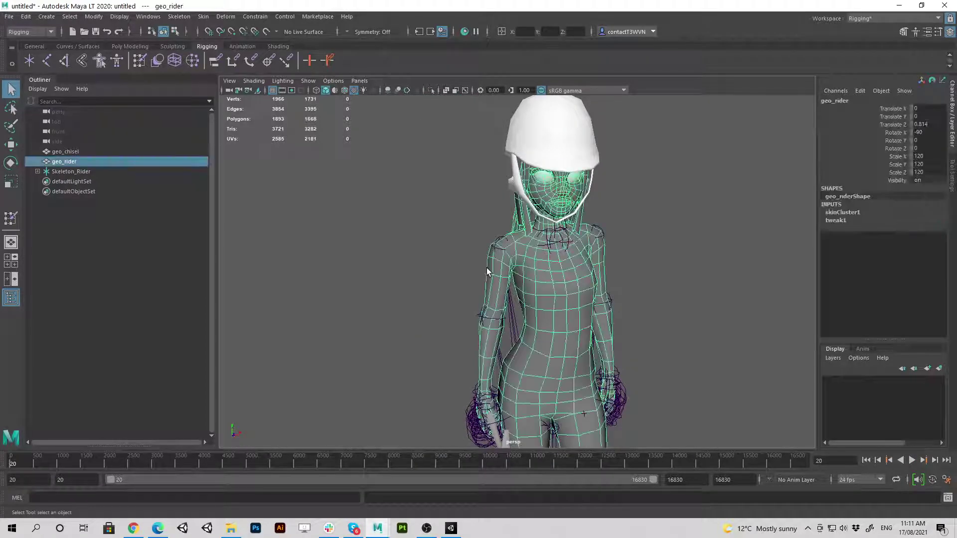
{"action": "left_click", "coordinate": [225, 18]}
{"action": "left_click", "coordinate": [246, 62]}
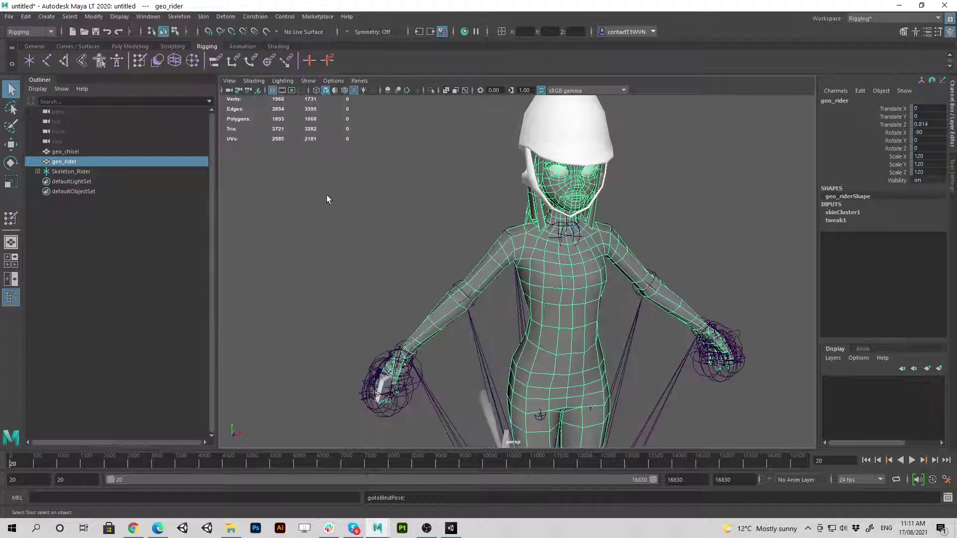
- Duplicate geo_rider, place the copy above the original in the scene list and rename it geo_rider_no_hair
{"action": "key", "text": "ctrl+d"}
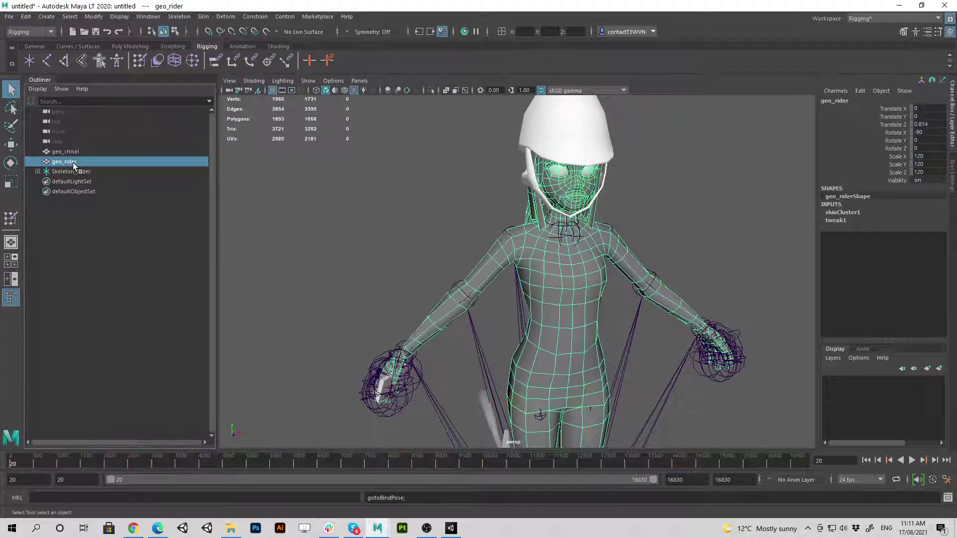
{"action": "left_click_drag", "start_coordinate": [76, 182], "coordinate": [77, 156]}
{"action": "double_click", "coordinate": [82, 164]}
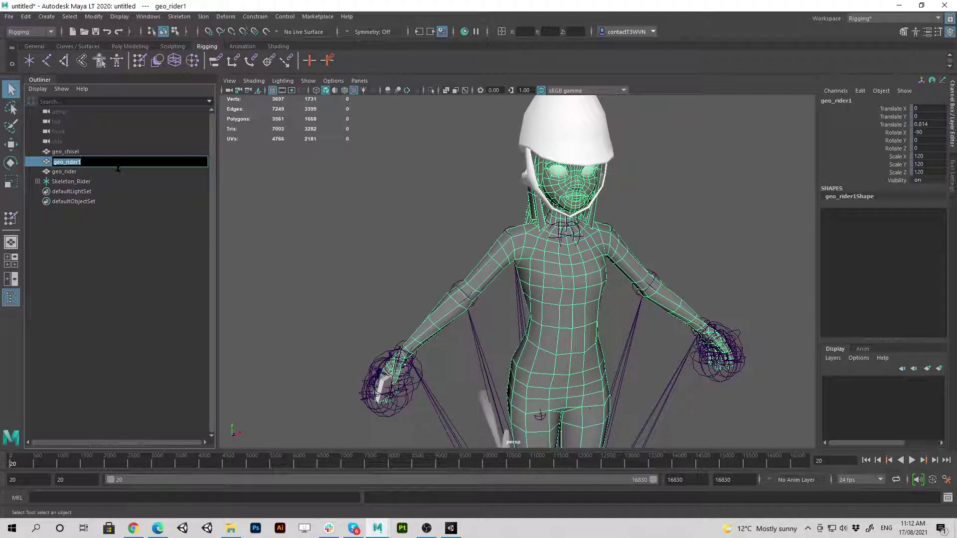
{"action": "key", "text": "Right"}
{"action": "key", "text": "BackSpace"}
{"action": "type", "text": "_no_hair"}
{"action": "key", "text": "Return"}
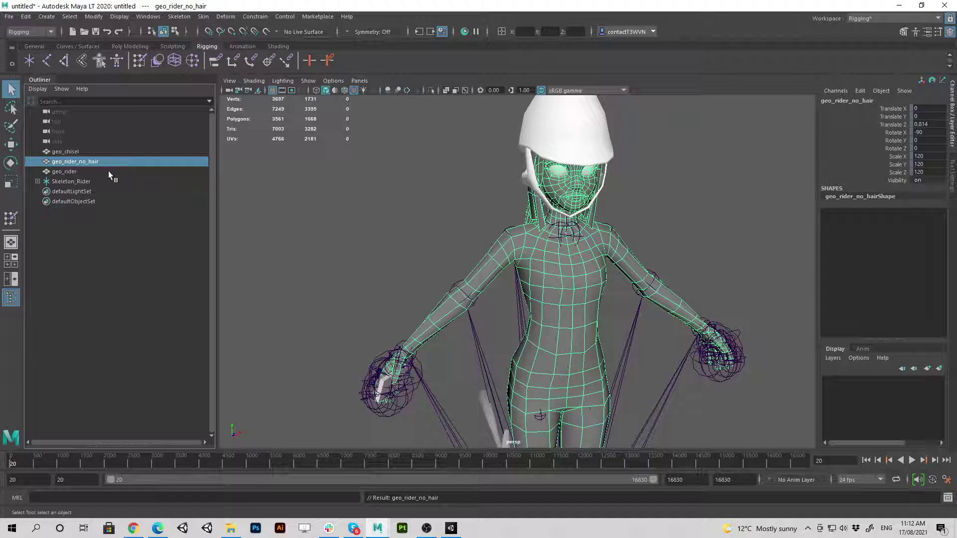
- Hide the original geo_rider mesh and select geo_rider_no_hair
{"action": "left_click", "coordinate": [109, 172]}
{"action": "key", "text": "ctrl+h"}
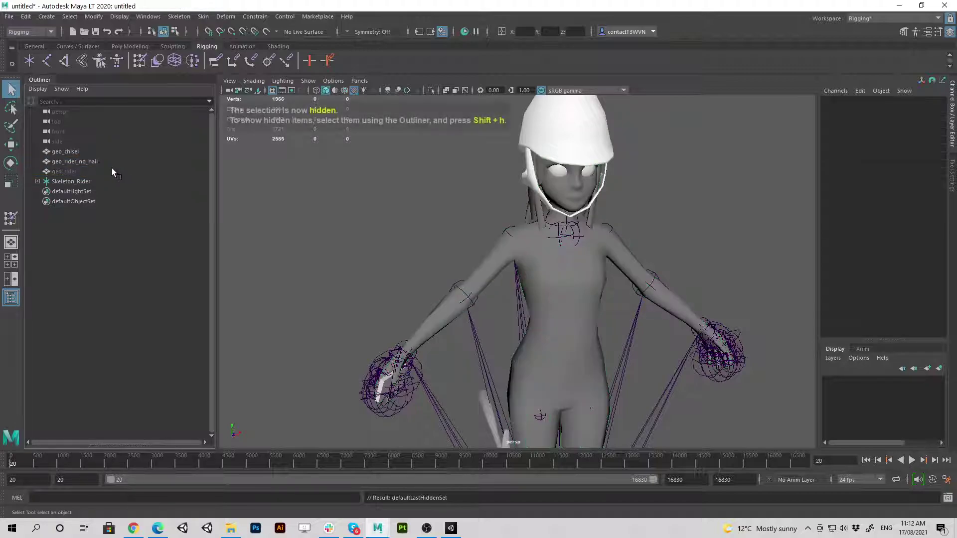
{"action": "left_click", "coordinate": [111, 163]}
- Select all hair faces on geo_rider_no_hair by growing a face selection, delete them, and return to object mode
{"action": "middle_click_drag", "start_coordinate": [451, 225], "coordinate": [352, 244], "text": "alt"}
{"action": "left_click_drag", "start_coordinate": [408, 273], "coordinate": [422, 252], "text": "alt"}
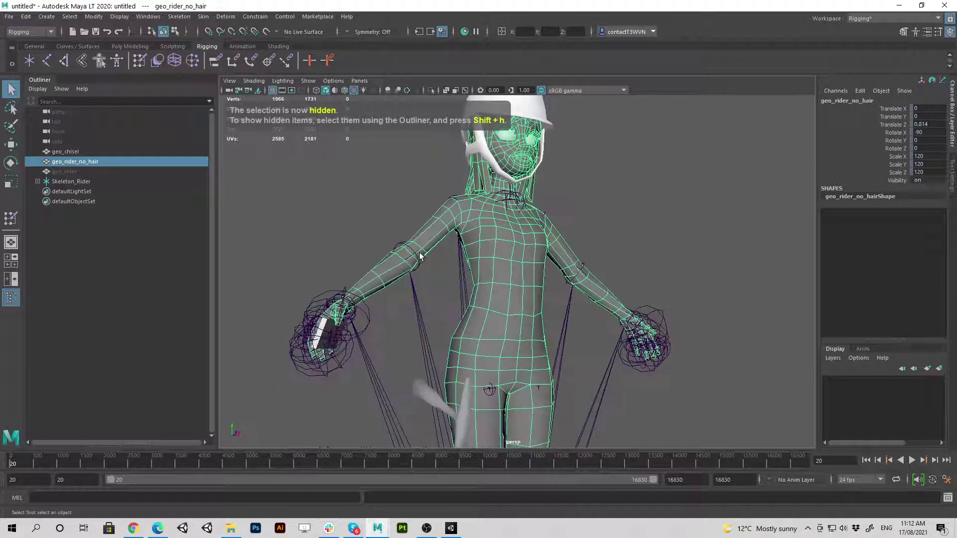
{"action": "middle_click_drag", "start_coordinate": [492, 205], "coordinate": [465, 276], "text": "alt"}
{"action": "right_click", "coordinate": [439, 275]}
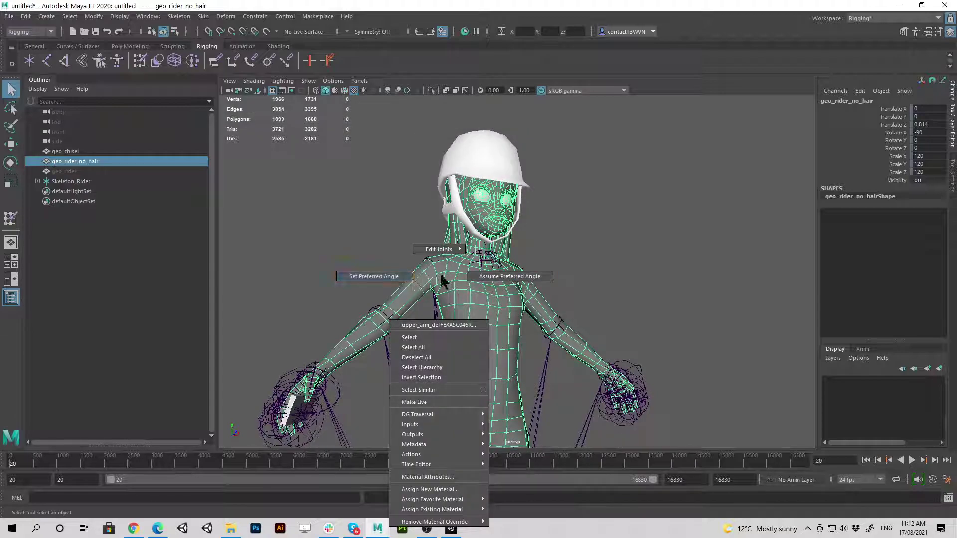
{"action": "right_click", "coordinate": [450, 254]}
{"action": "mouse_move", "coordinate": [451, 266]}
{"action": "right_mouse_down"}
{"action": "mouse_move", "coordinate": [457, 259]}
{"action": "mouse_move", "coordinate": [457, 276]}
{"action": "right_mouse_up"}
{"action": "left_click", "coordinate": [463, 245]}
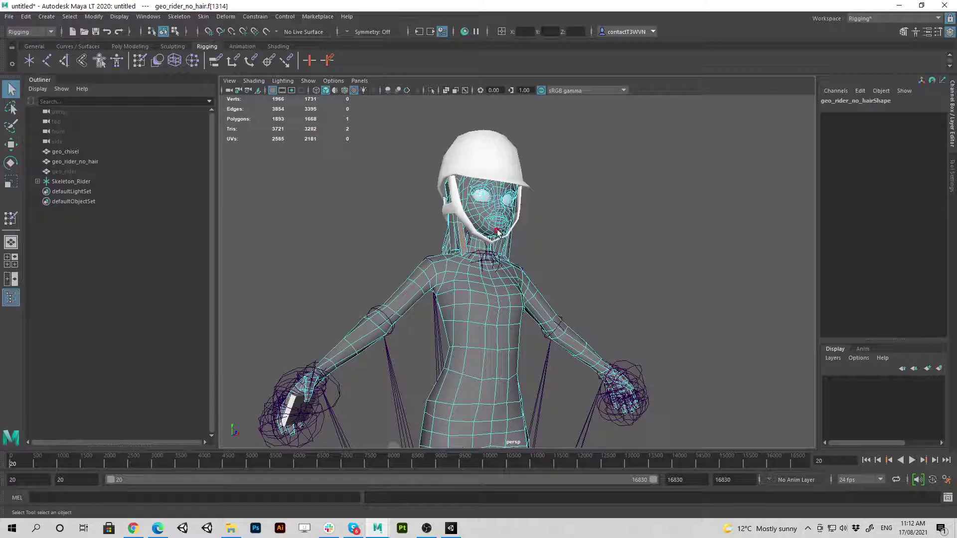
{"action": "key", "text": "shift+period"}
{"action": "key", "text": "shift+period"}
{"action": "key", "text": "shift+period"}
{"action": "key", "text": "shift+period"}
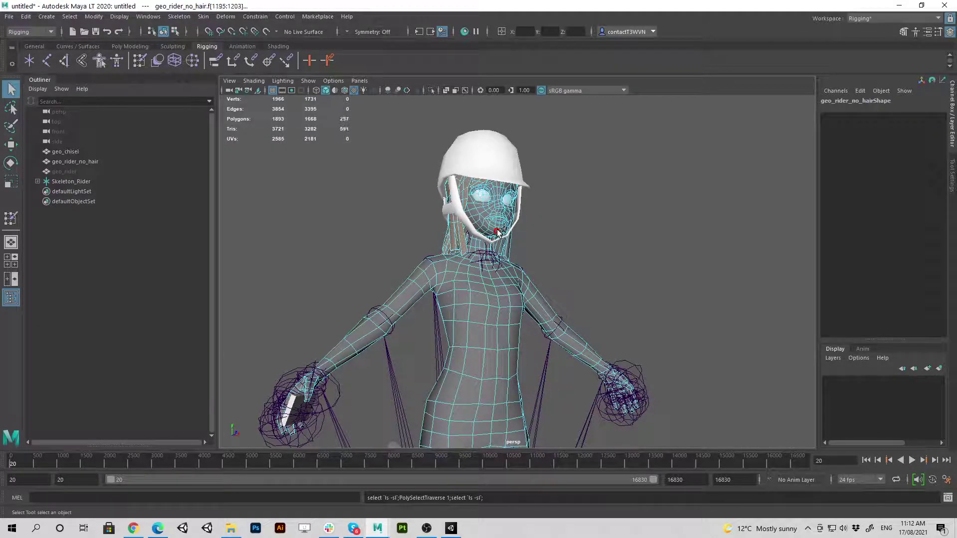
{"action": "key", "text": "shift+period"}
{"action": "right_click", "coordinate": [429, 283]}
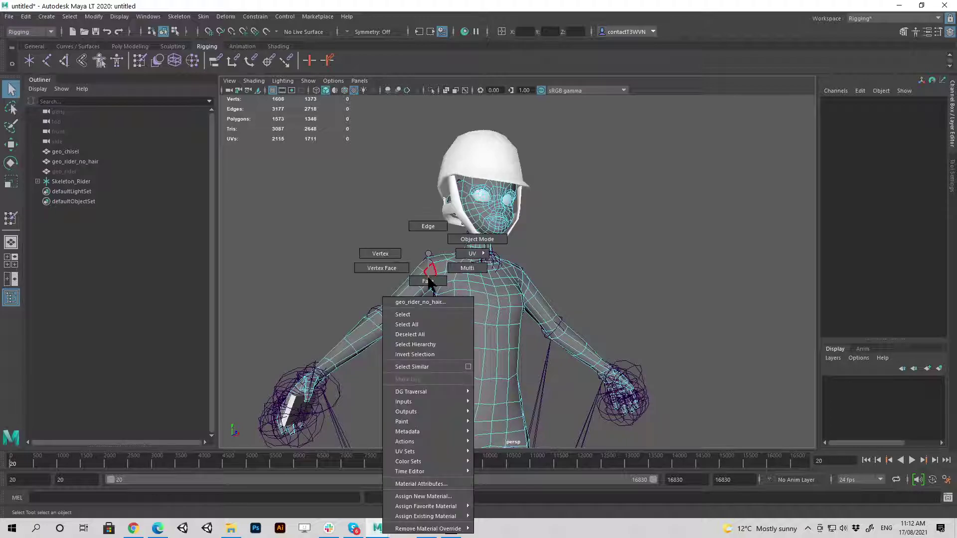
{"action": "left_click", "coordinate": [477, 239]}
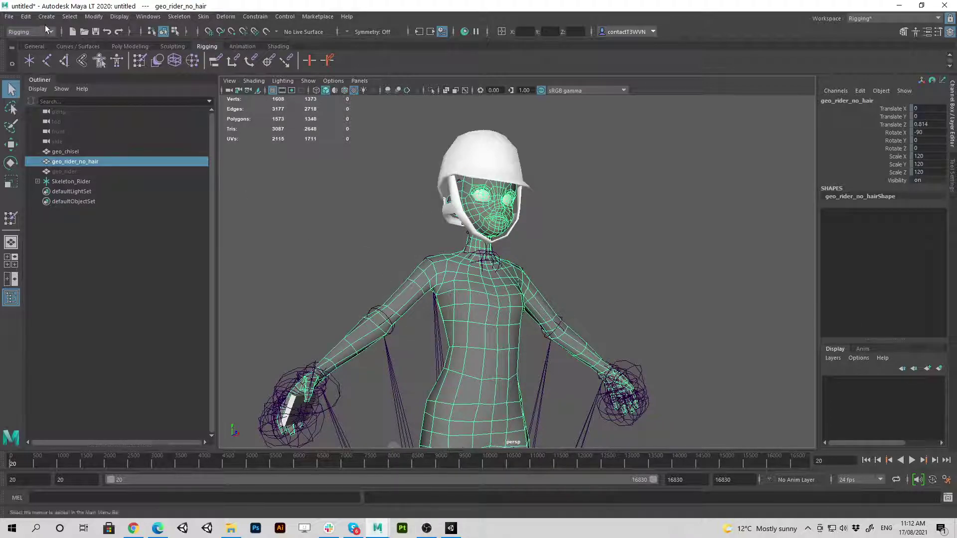
- Delete the construction history of geo_rider_no_hair
{"action": "left_click", "coordinate": [26, 16]}
{"action": "mouse_move", "coordinate": [66, 135]}
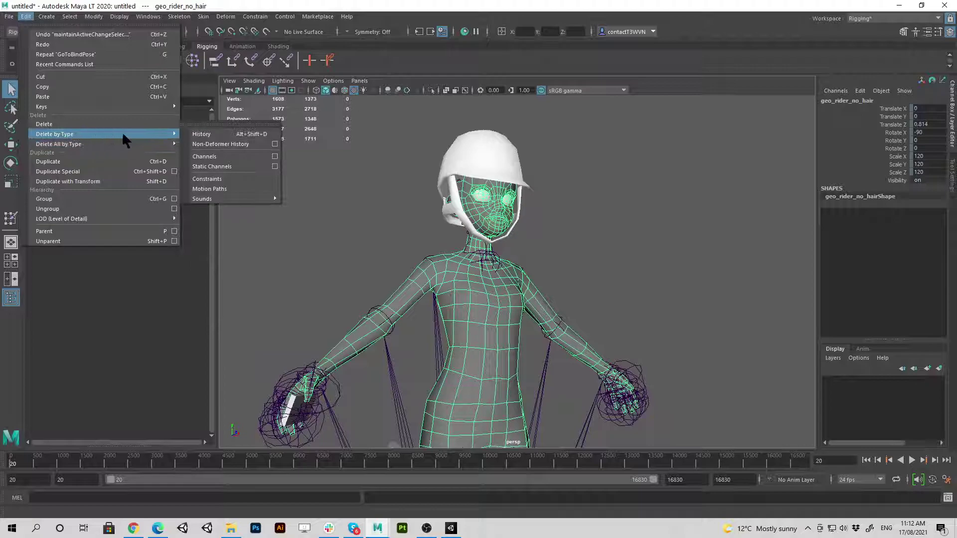
{"action": "left_click", "coordinate": [205, 142]}
{"action": "middle_click_drag", "start_coordinate": [463, 329], "coordinate": [455, 245], "text": "alt"}
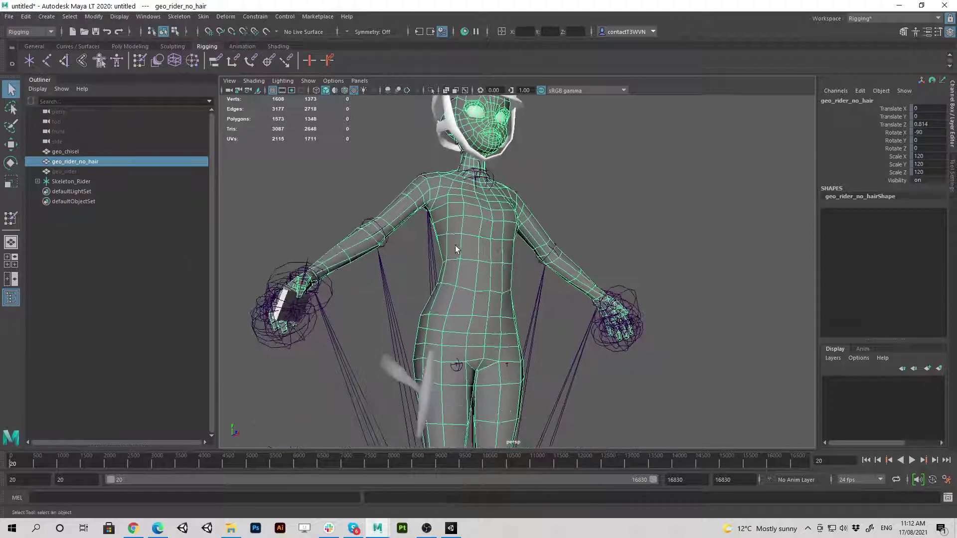
{"action": "left_click_drag", "start_coordinate": [456, 245], "coordinate": [424, 340], "text": "alt"}
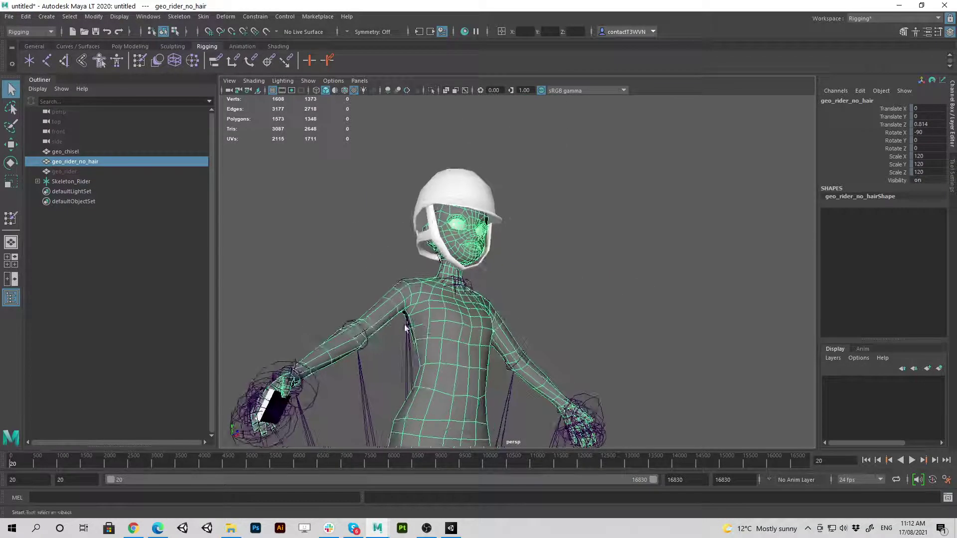
- Expand the full Skeleton_Rider joint hierarchy in the scene list, down to the geometry parented under its last joint
{"action": "left_click", "coordinate": [59, 181]}
{"action": "left_click", "coordinate": [40, 181]}
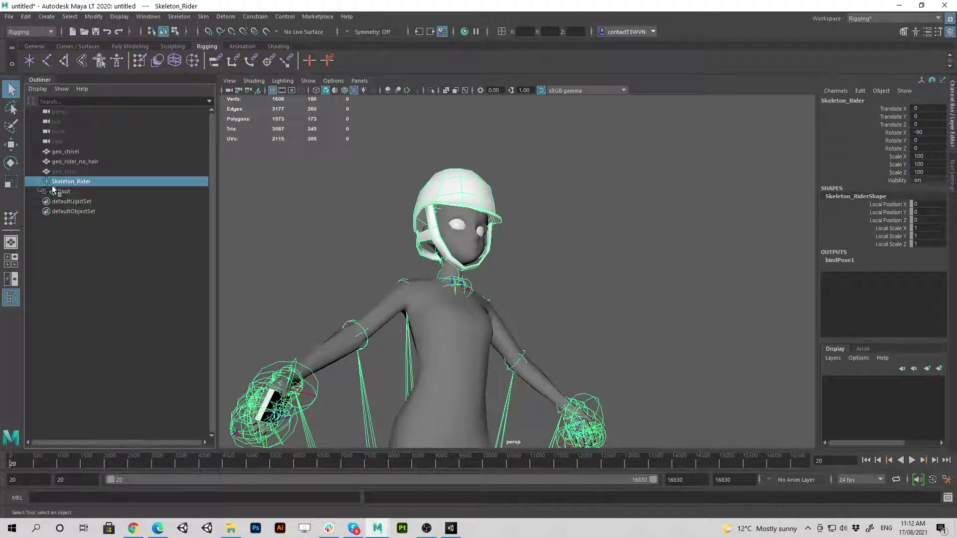
{"action": "left_click", "coordinate": [39, 181]}
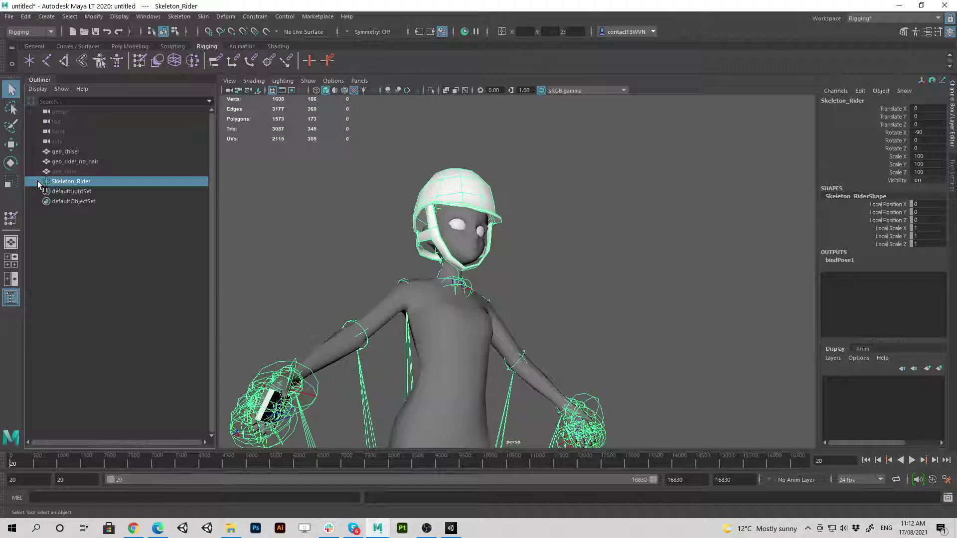
{"action": "left_click", "coordinate": [39, 181], "text": "shift"}
{"action": "scroll", "coordinate": [164, 294], "scroll_direction": "down", "scroll_amount": 5}
{"action": "scroll", "coordinate": [164, 290], "scroll_direction": "down", "scroll_amount": 8}
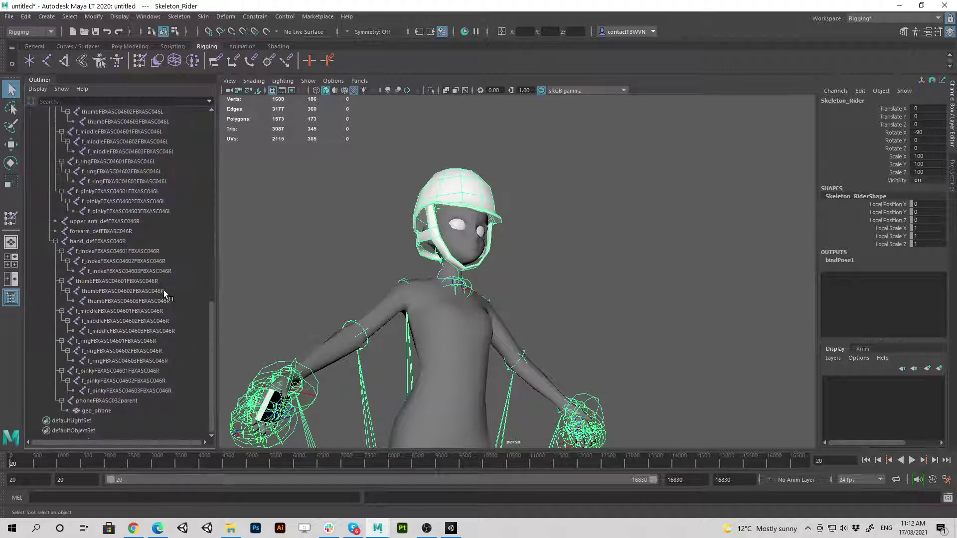
- Move geo_phone out of the hand joint hierarchy to the top level of the scene list, above Skeleton_Rider
{"action": "left_click", "coordinate": [107, 412]}
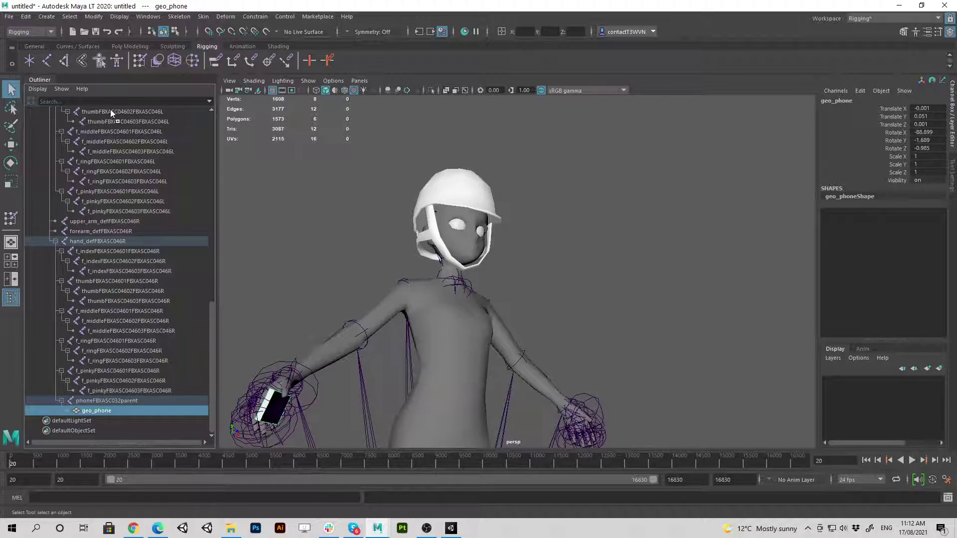
{"action": "scroll", "coordinate": [108, 105], "scroll_direction": "up", "scroll_amount": 5}
{"action": "scroll", "coordinate": [109, 100], "scroll_direction": "up", "scroll_amount": 7}
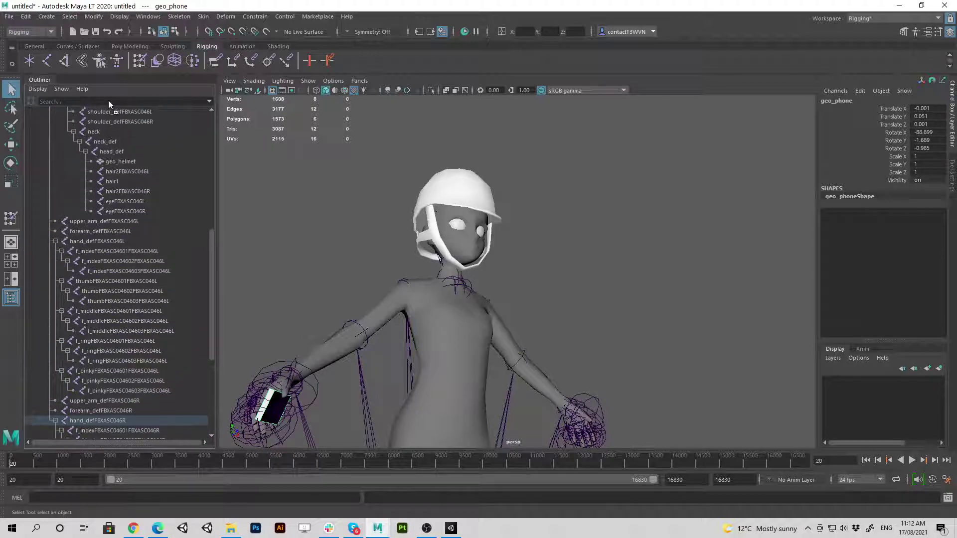
{"action": "scroll", "coordinate": [108, 100], "scroll_direction": "up", "scroll_amount": 5}
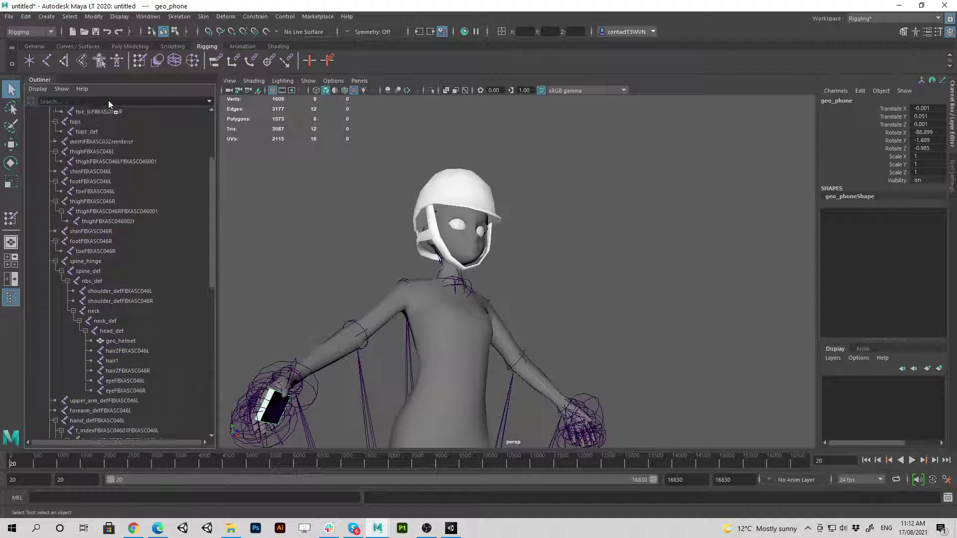
{"action": "middle_click_drag", "start_coordinate": [77, 193], "coordinate": [76, 178]}
- Move geo_helmet out from under the head_def joint to the top level of the scene list, above geo_phone
{"action": "left_click_drag", "start_coordinate": [213, 205], "coordinate": [211, 301]}
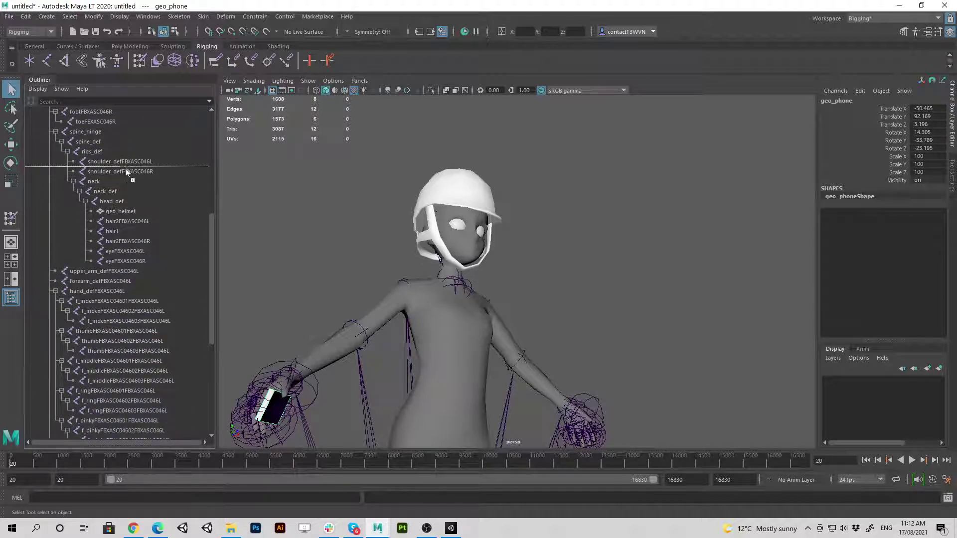
{"action": "scroll", "coordinate": [107, 104], "scroll_direction": "up", "scroll_amount": 5}
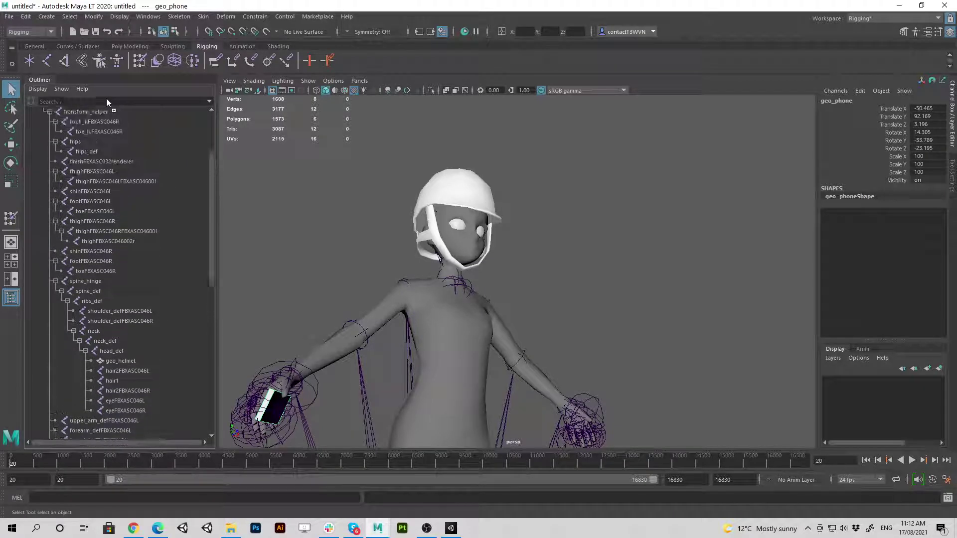
{"action": "scroll", "coordinate": [106, 98], "scroll_direction": "up", "scroll_amount": 3}
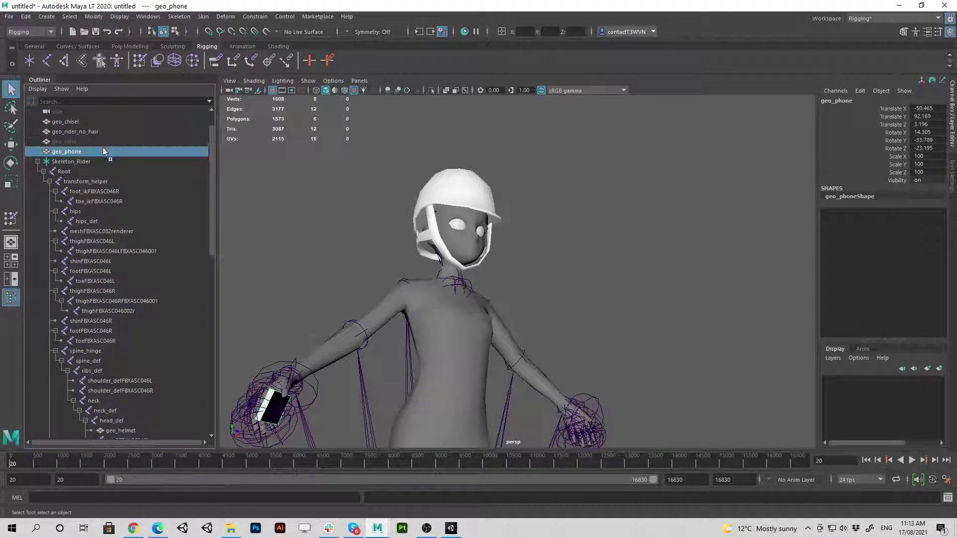
{"action": "middle_click_drag", "start_coordinate": [103, 151], "coordinate": [102, 150]}
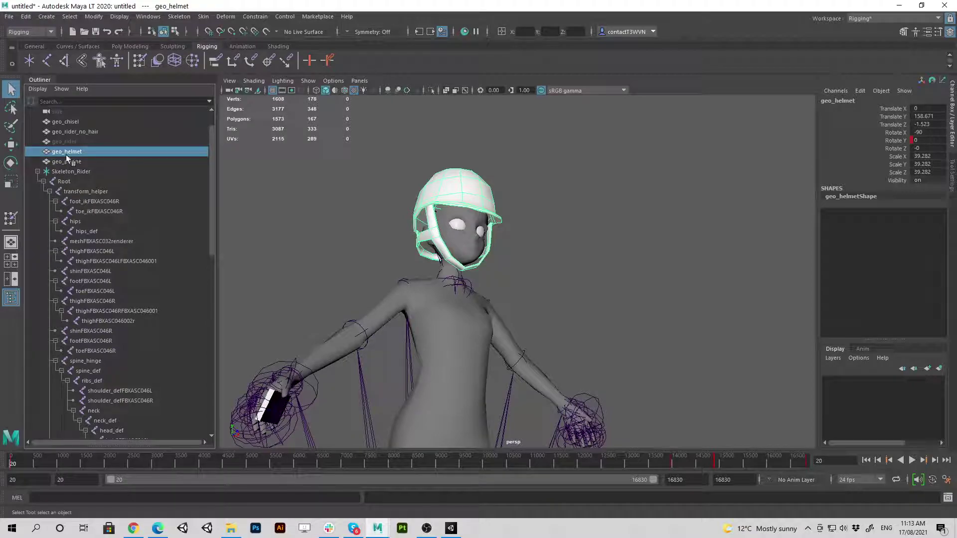
- Select everything from Skeleton_Rider to its last joint, add geo_rider_no_hair to the selection, and bind the skin
{"action": "left_click", "coordinate": [72, 131]}
{"action": "left_click", "coordinate": [58, 174]}
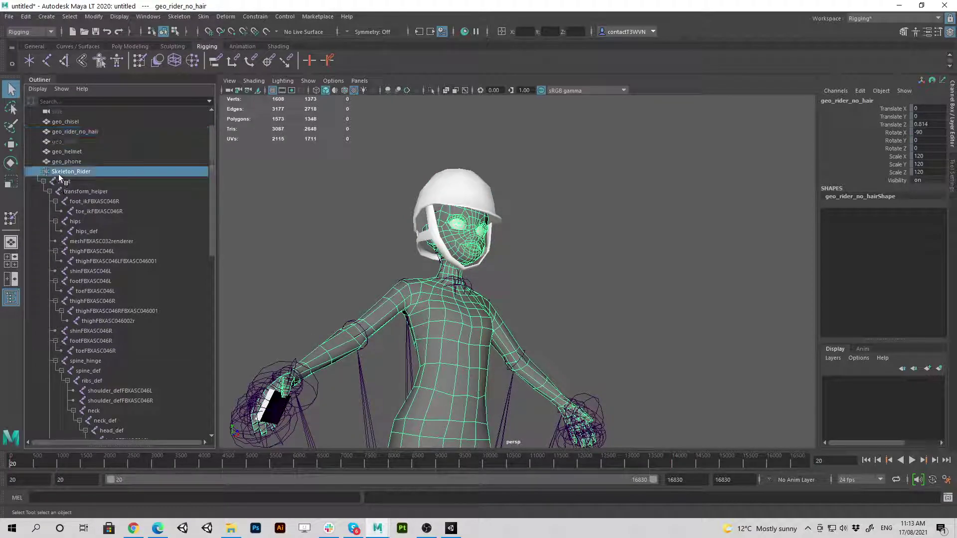
{"action": "left_click_drag", "start_coordinate": [212, 193], "coordinate": [219, 161]}
{"action": "left_click", "coordinate": [111, 409], "text": "shift"}
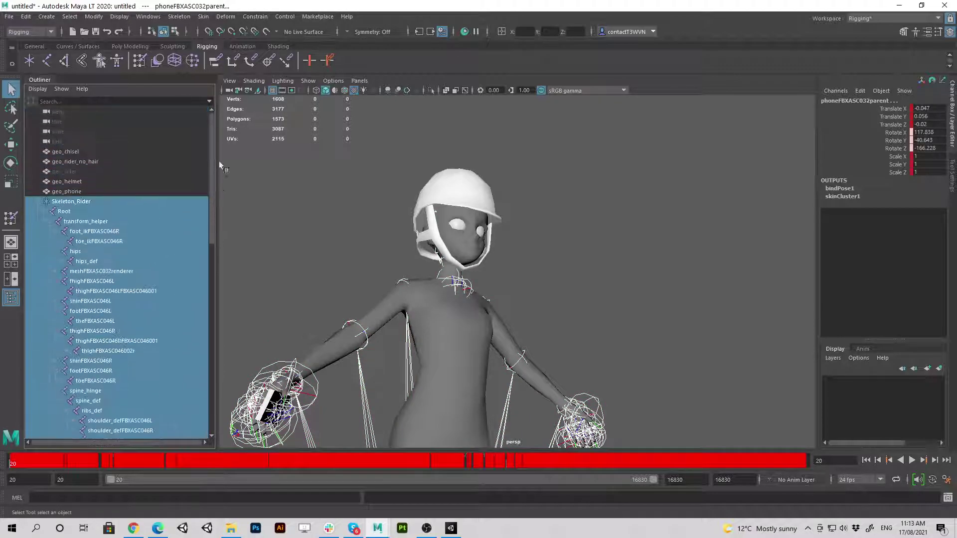
{"action": "left_click", "coordinate": [106, 160], "text": "ctrl"}
{"action": "left_click", "coordinate": [207, 17]}
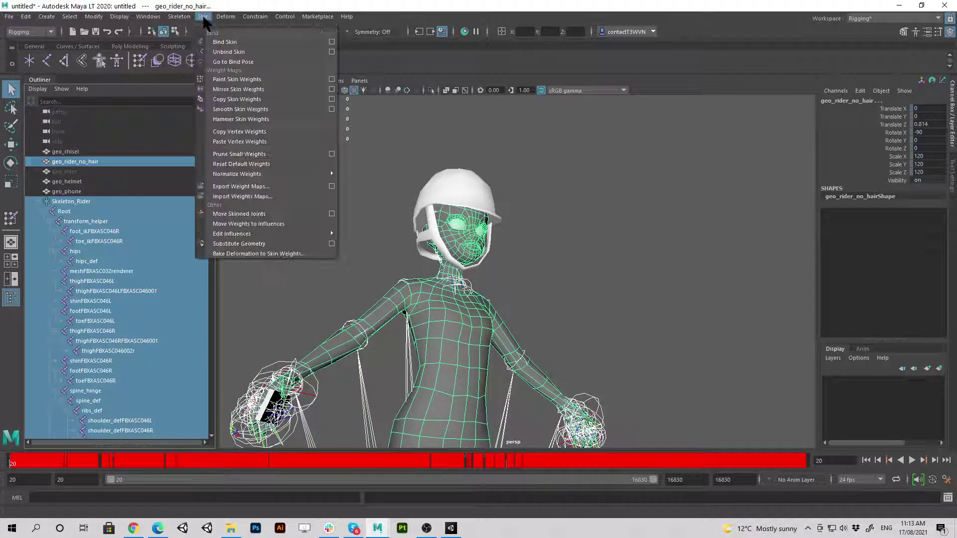
{"action": "left_click", "coordinate": [244, 36]}
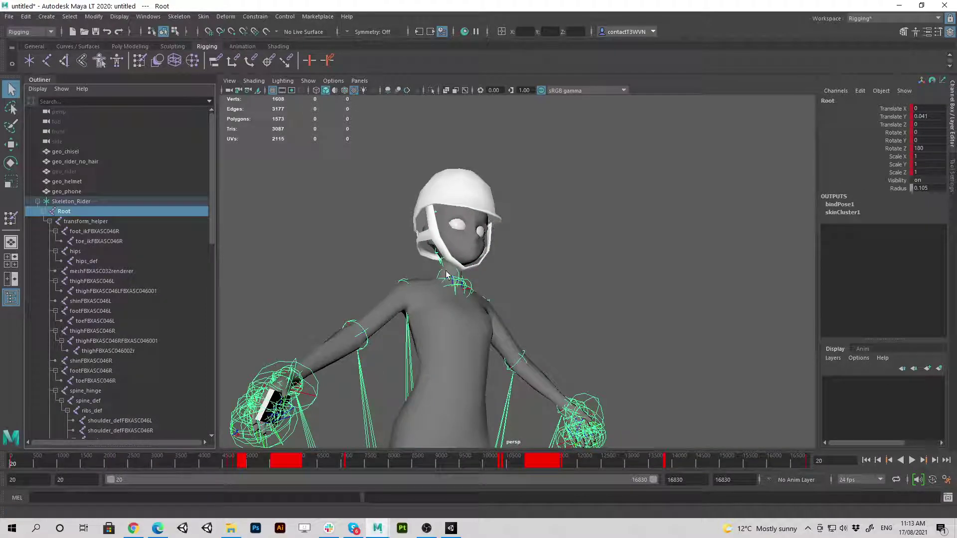
- Copy skin weights from geo_rider to geo_rider_no_hair using closest point on surface, closest joint, one to one and normalize
{"action": "middle_click_drag", "start_coordinate": [478, 305], "coordinate": [494, 236], "text": "alt"}
{"action": "right_click_drag", "start_coordinate": [519, 261], "coordinate": [471, 298], "text": "alt"}
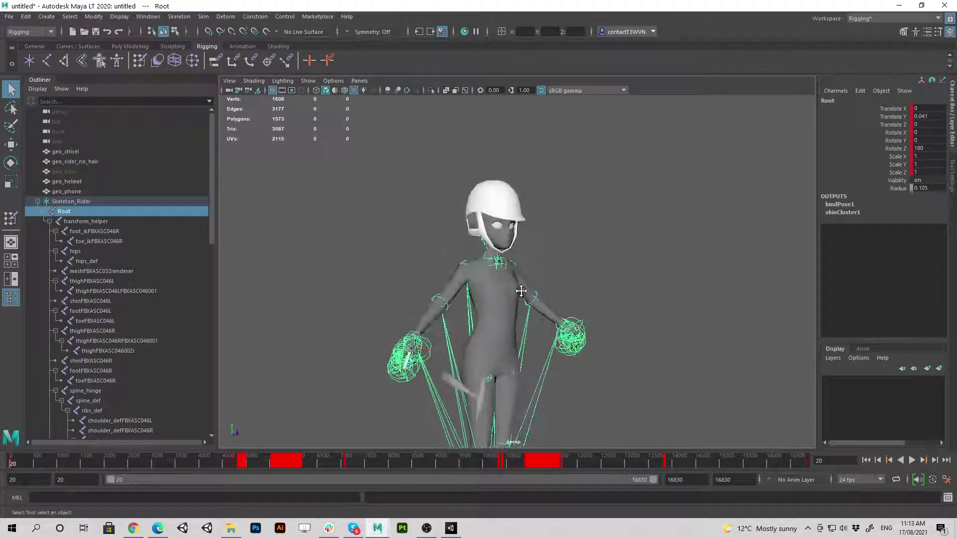
{"action": "middle_click_drag", "start_coordinate": [509, 312], "coordinate": [497, 275], "text": "alt"}
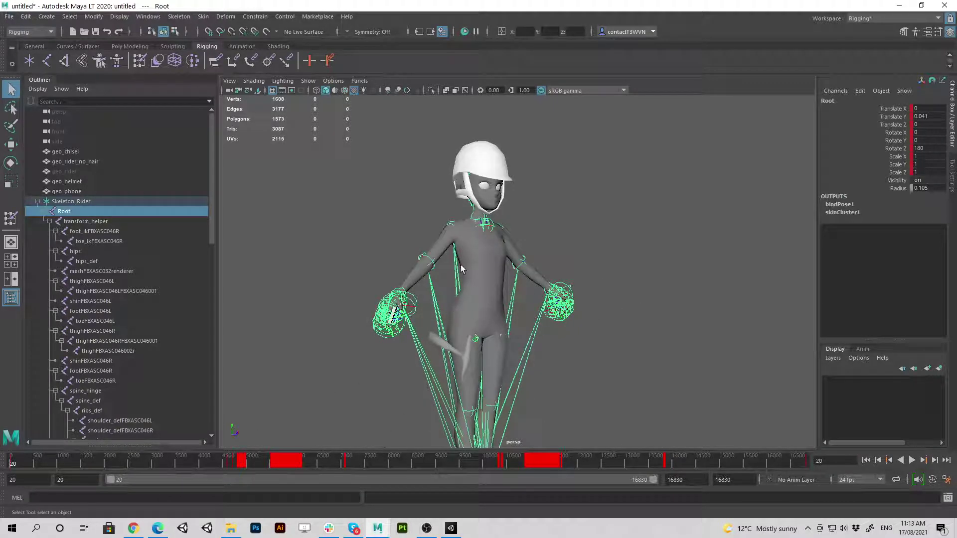
{"action": "left_click_drag", "start_coordinate": [467, 295], "coordinate": [333, 330], "text": "alt"}
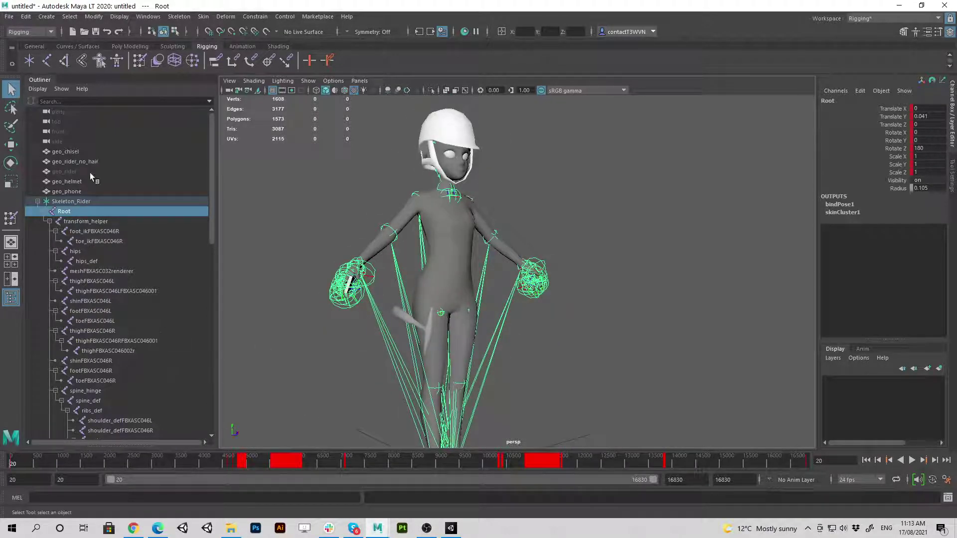
{"action": "left_click", "coordinate": [71, 172]}
{"action": "left_click", "coordinate": [79, 163], "text": "ctrl"}
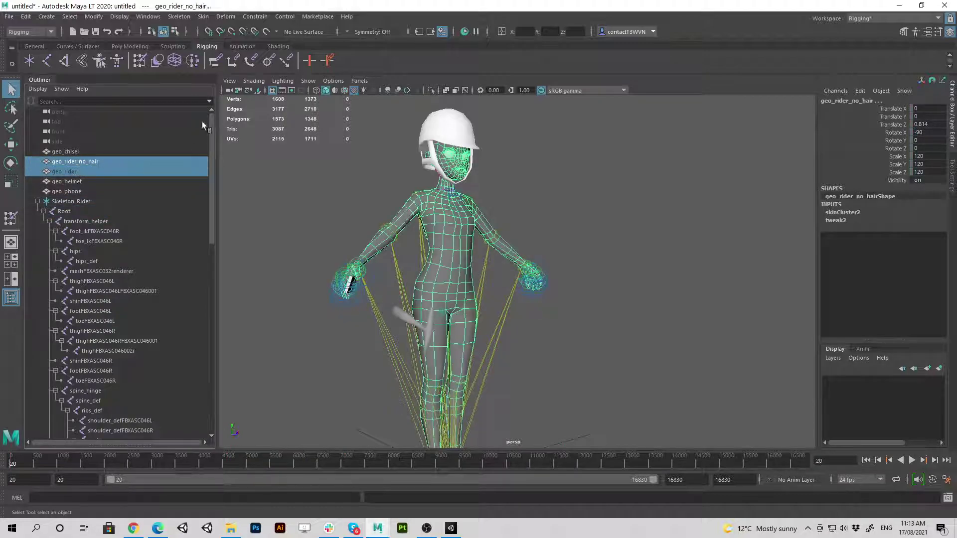
{"action": "left_click", "coordinate": [204, 19]}
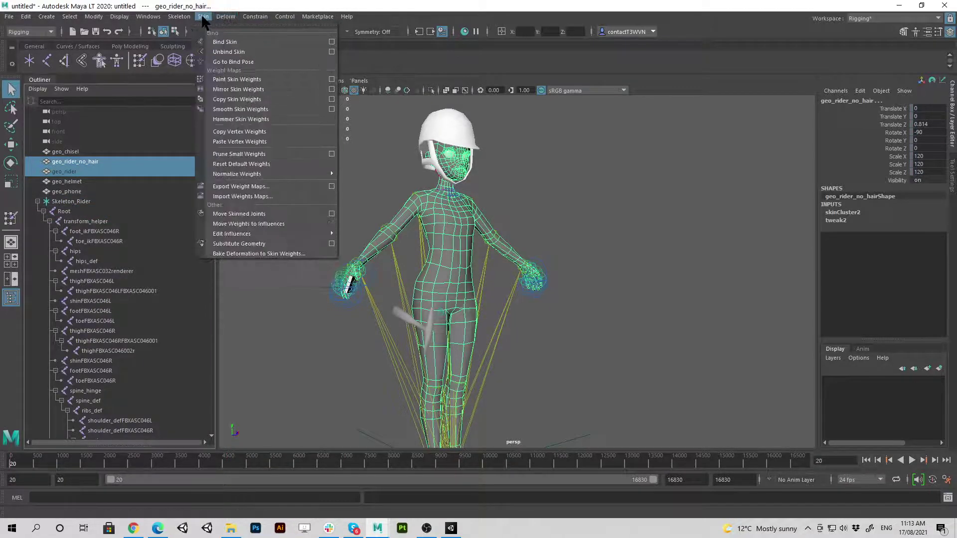
{"action": "left_click", "coordinate": [330, 98]}
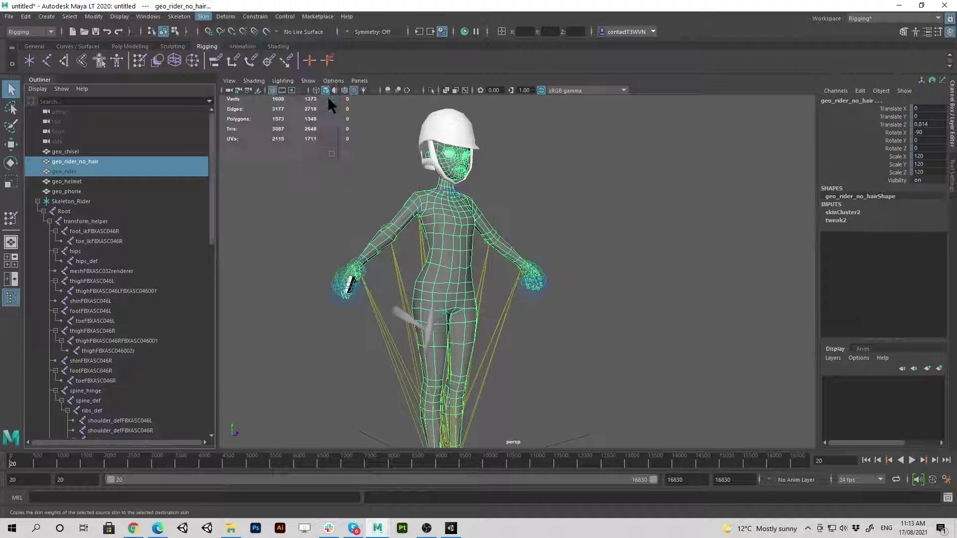
{"action": "left_click", "coordinate": [631, 298]}
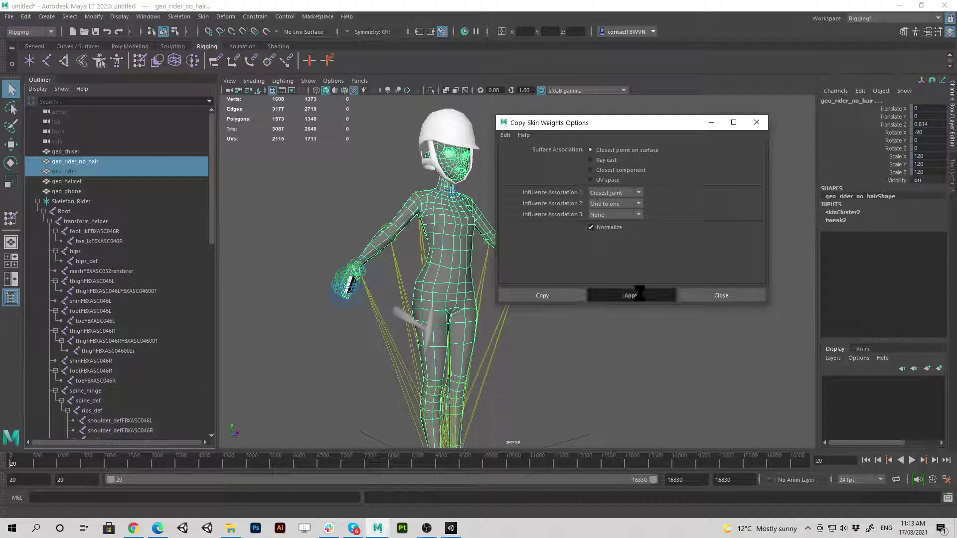
{"action": "left_click", "coordinate": [734, 297]}
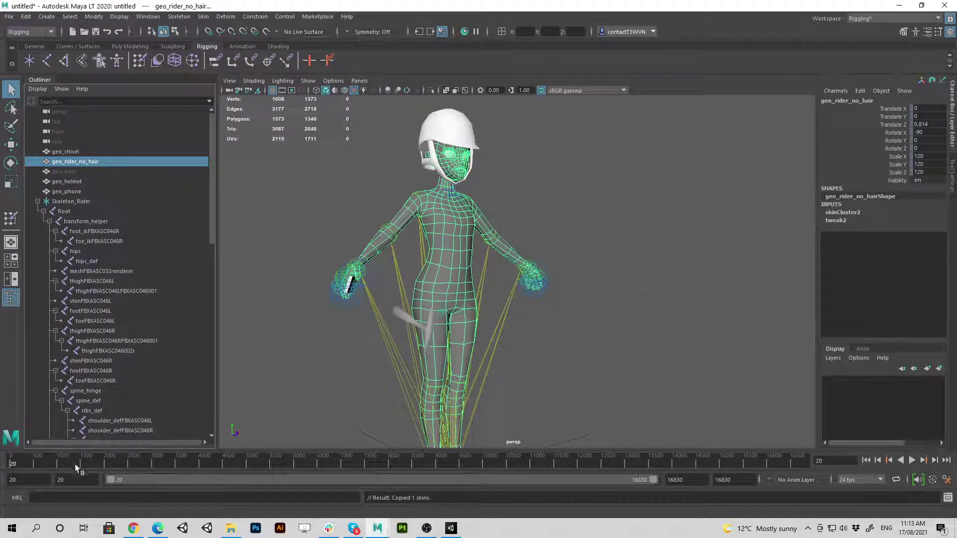
- Move geo_phone from the top level of the scene list back into the hand joint hierarchy of Skeleton_Rider
{"action": "mouse_move", "coordinate": [484, 299]}
{"action": "left_mouse_down", "text": "alt"}
{"action": "mouse_move", "coordinate": [414, 295]}
{"action": "mouse_move", "coordinate": [467, 302]}
{"action": "left_mouse_up", "text": "alt"}
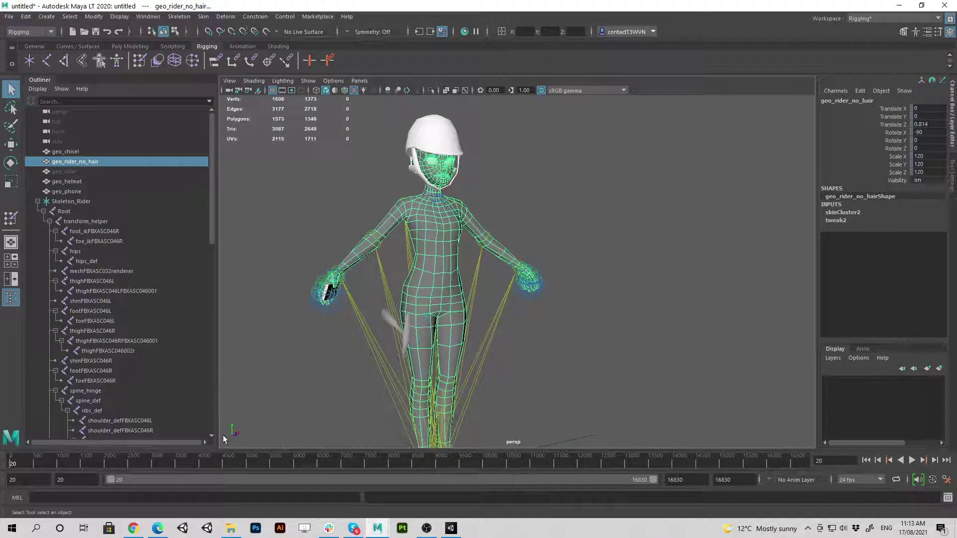
{"action": "left_click_drag", "start_coordinate": [341, 316], "coordinate": [452, 262], "text": "alt"}
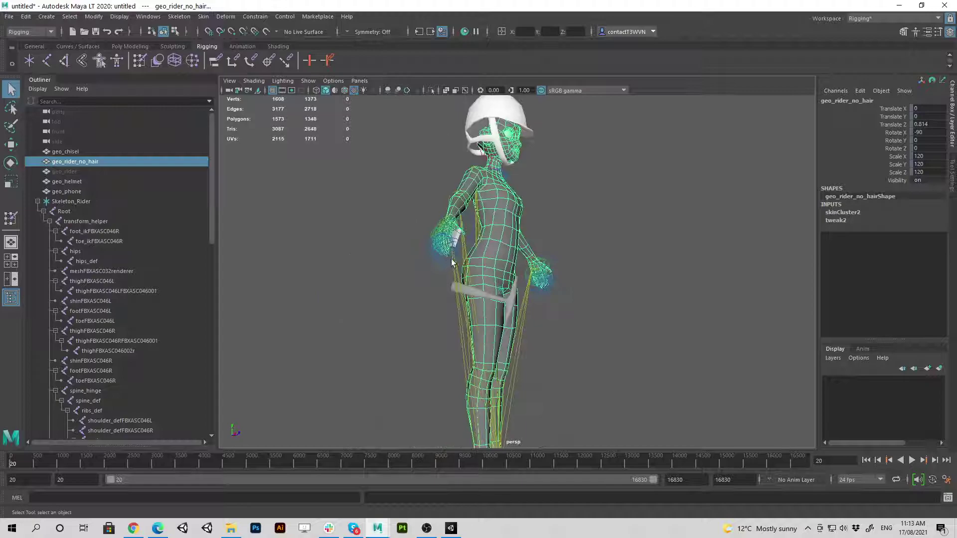
{"action": "left_click_drag", "start_coordinate": [527, 218], "coordinate": [343, 268], "text": "alt"}
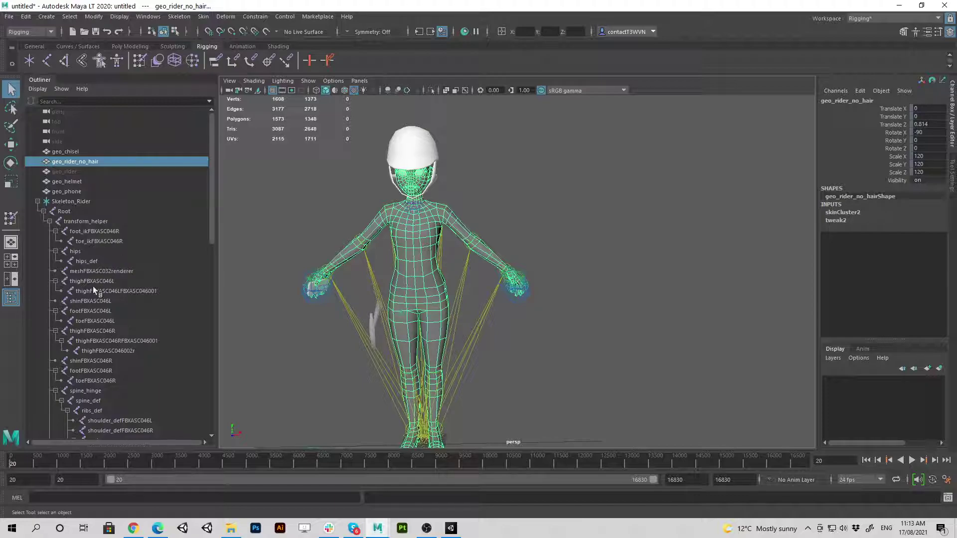
{"action": "left_click", "coordinate": [83, 191]}
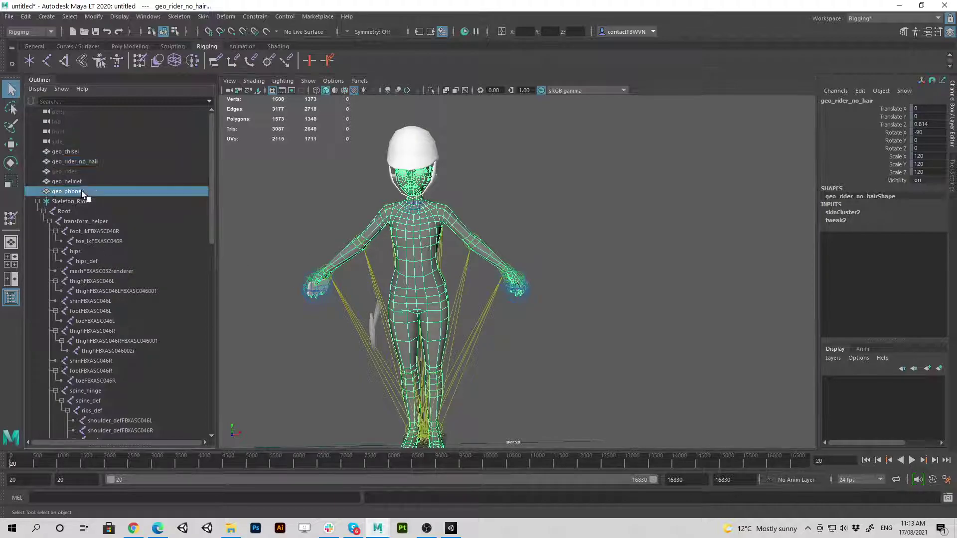
{"action": "middle_click_drag", "start_coordinate": [82, 191], "coordinate": [113, 405]}
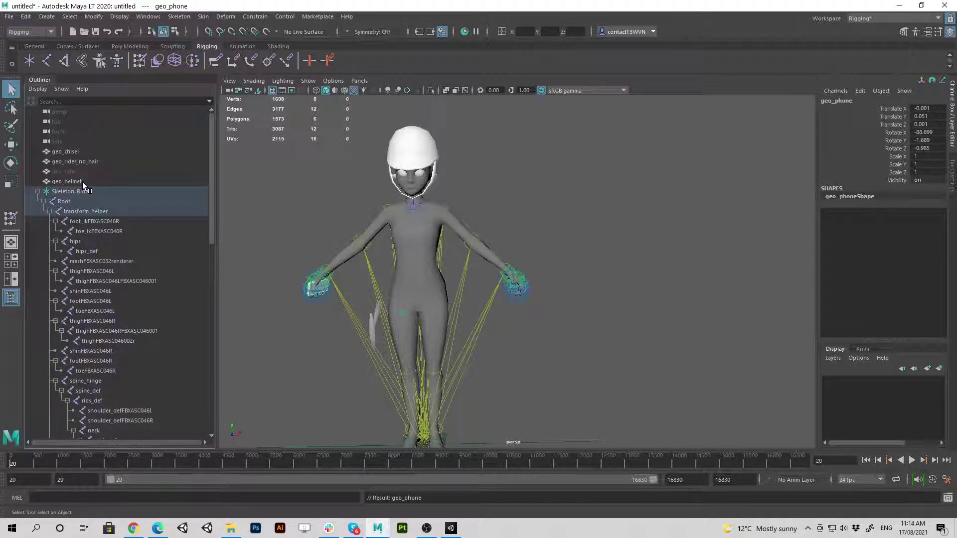
- Parent geo_helmet back under the head_def joint and clear the selection
{"action": "left_click", "coordinate": [82, 182]}
{"action": "middle_click_drag", "start_coordinate": [110, 378], "coordinate": [122, 407]}
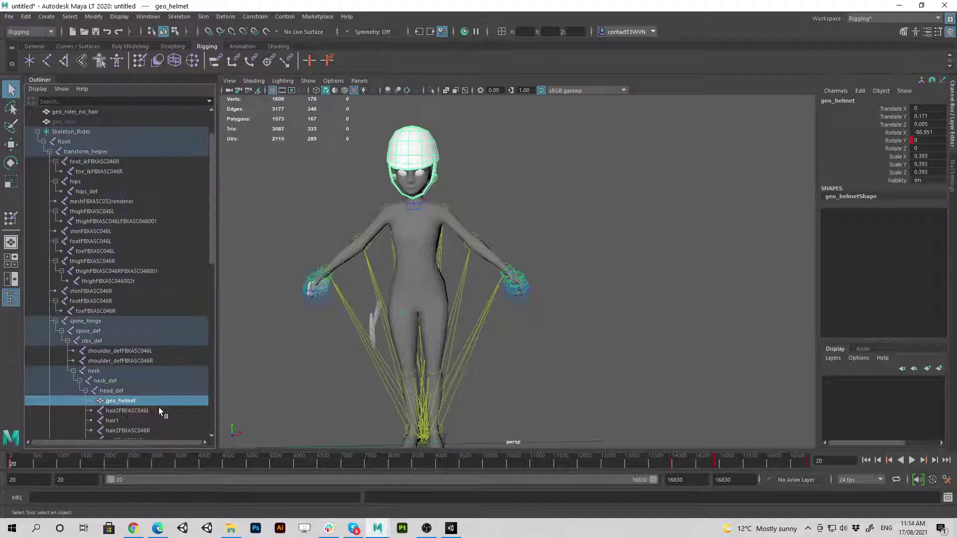
{"action": "left_click", "coordinate": [282, 199]}
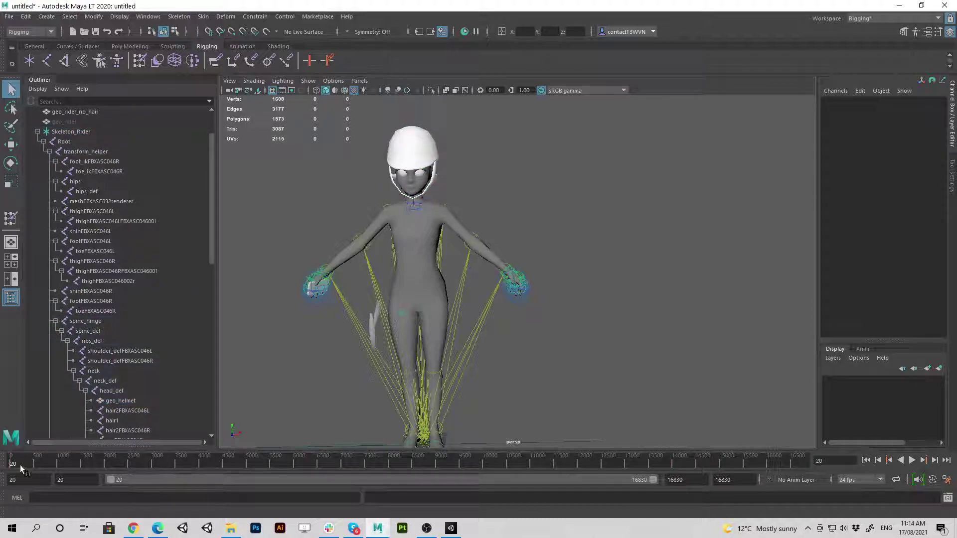
- Scrub the animation to frames 1663 and 1716 and examine from several sides how the hairless rider, helmet and phone follow the skeleton
{"action": "scroll", "coordinate": [528, 265], "scroll_direction": "down", "scroll_amount": 3}
{"action": "left_click_drag", "start_coordinate": [529, 265], "coordinate": [541, 272], "text": "alt"}
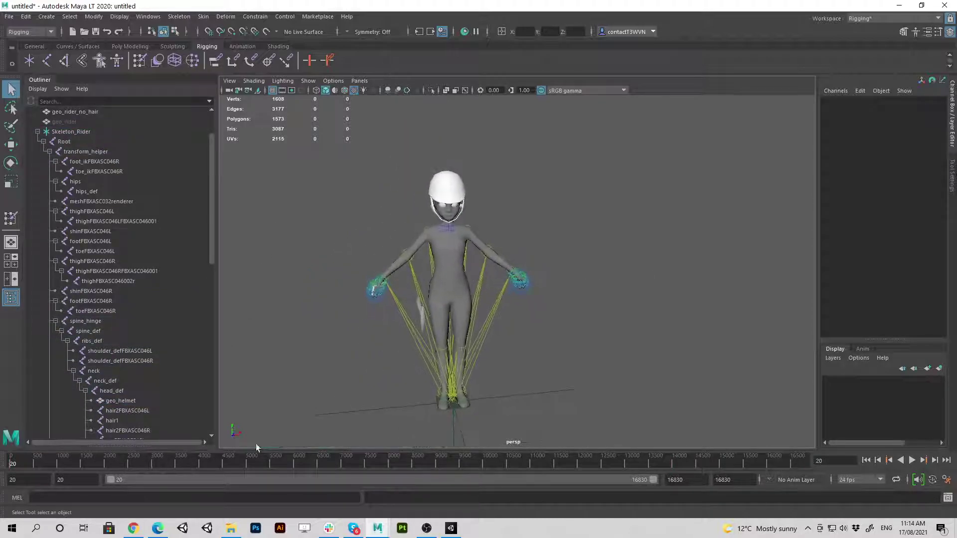
{"action": "mouse_move", "coordinate": [40, 464]}
{"action": "left_mouse_down"}
{"action": "mouse_move", "coordinate": [29, 462]}
{"action": "mouse_move", "coordinate": [94, 462]}
{"action": "left_mouse_up"}
{"action": "left_click_drag", "start_coordinate": [579, 293], "coordinate": [233, 430], "text": "alt"}
{"action": "right_click_drag", "start_coordinate": [233, 429], "coordinate": [252, 437], "text": "alt"}
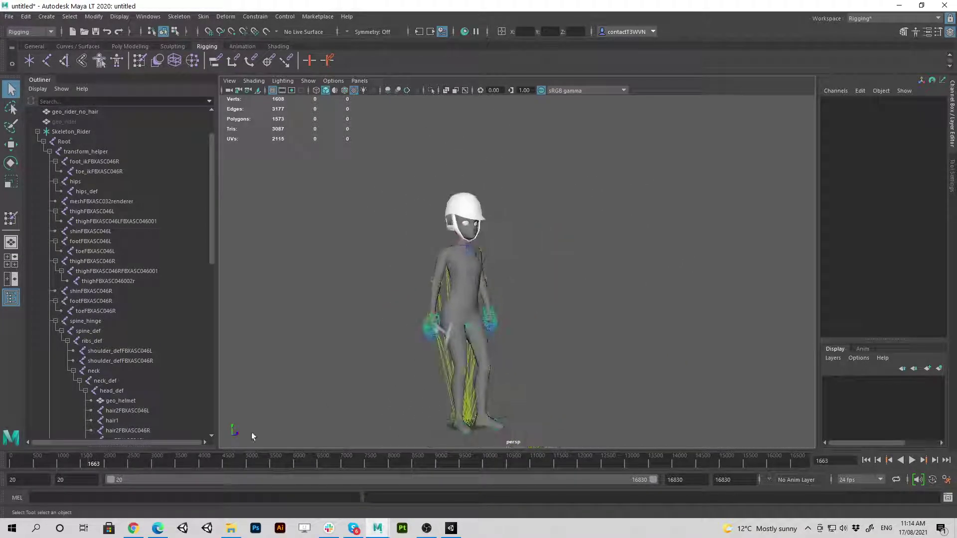
{"action": "left_click_drag", "start_coordinate": [73, 463], "coordinate": [96, 467]}
{"action": "left_click_drag", "start_coordinate": [536, 310], "coordinate": [486, 274], "text": "alt"}
{"action": "right_click_drag", "start_coordinate": [487, 274], "coordinate": [597, 330], "text": "alt"}
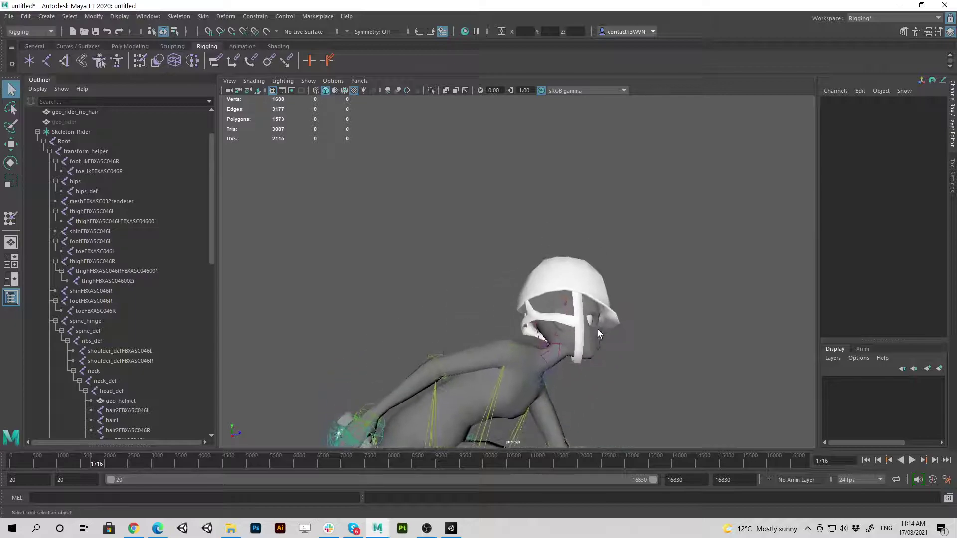
{"action": "left_click_drag", "start_coordinate": [567, 315], "coordinate": [506, 314], "text": "alt"}
{"action": "right_click_drag", "start_coordinate": [506, 314], "coordinate": [466, 307], "text": "alt"}
{"action": "middle_click_drag", "start_coordinate": [466, 307], "coordinate": [504, 260], "text": "alt"}
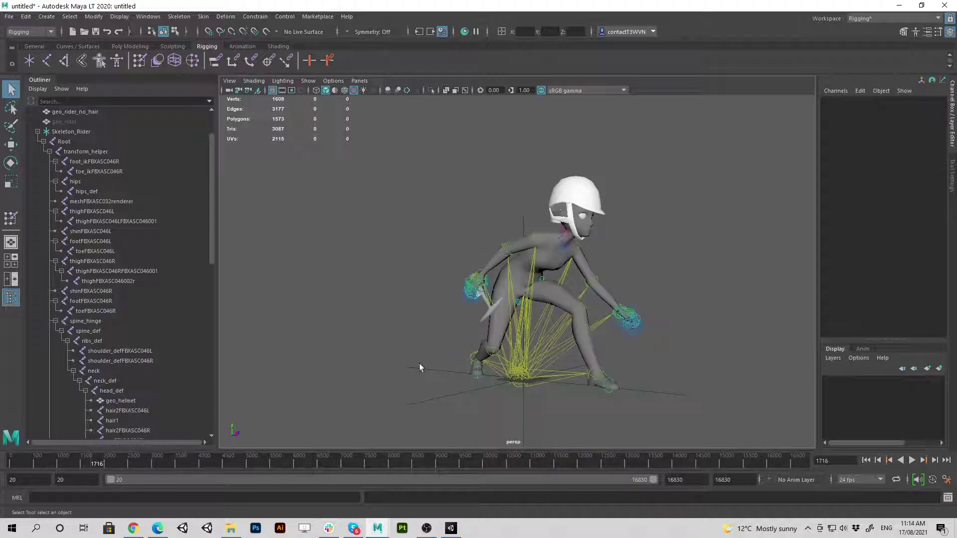
{"action": "left_click_drag", "start_coordinate": [420, 365], "coordinate": [340, 307], "text": "alt"}
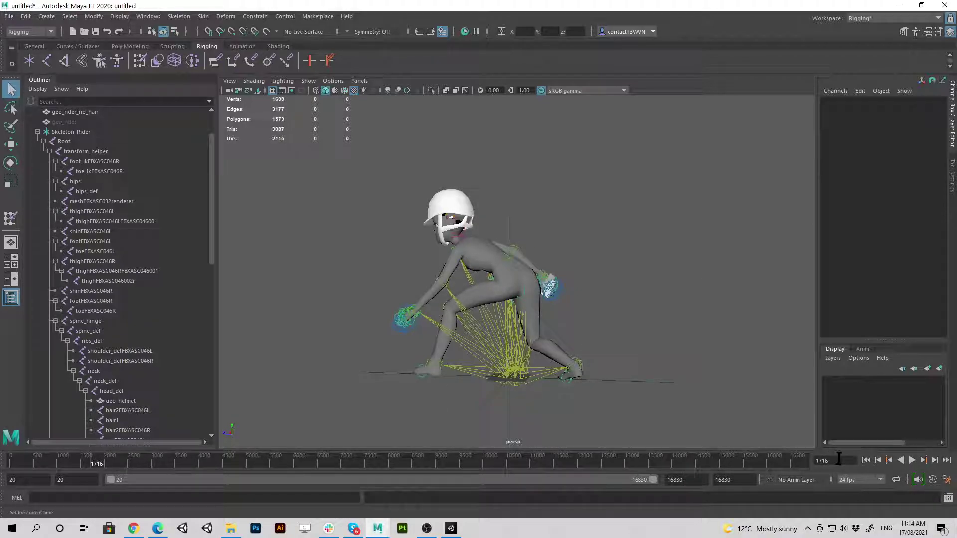
- Go to frame 13913, hide geo_rider_no_hair and show geo_rider to compare how the legs deform
{"action": "left_click_drag", "start_coordinate": [99, 459], "coordinate": [668, 467]}
{"action": "left_click_drag", "start_coordinate": [609, 343], "coordinate": [498, 279], "text": "alt"}
{"action": "scroll", "coordinate": [77, 187], "scroll_direction": "up", "scroll_amount": 2}
{"action": "left_click", "coordinate": [81, 160]}
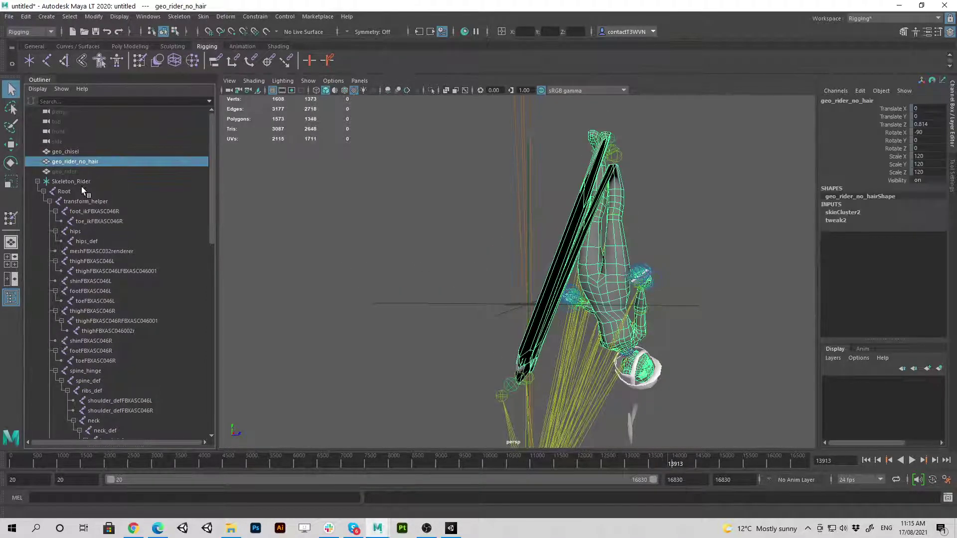
{"action": "key", "text": "ctrl+h"}
{"action": "left_click", "coordinate": [71, 172]}
{"action": "key", "text": "shift+h"}
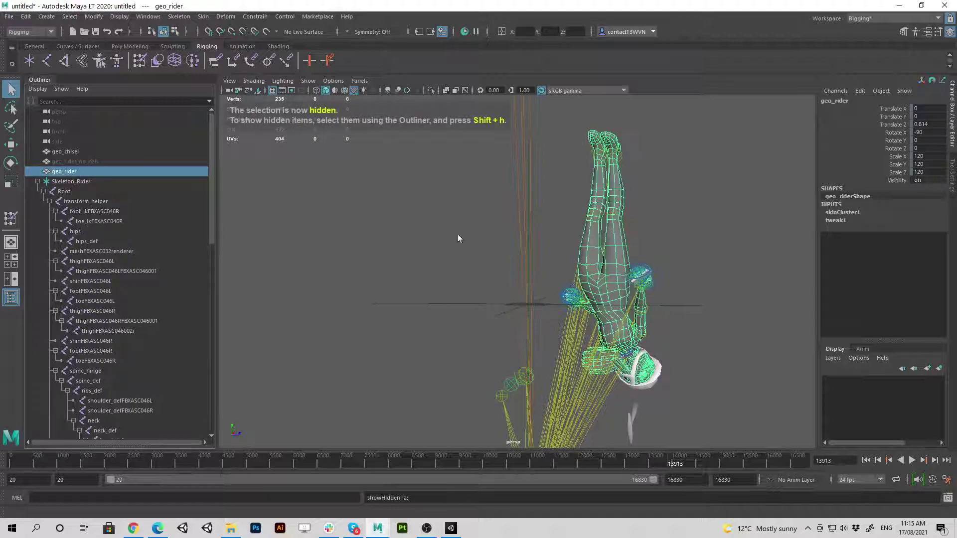
{"action": "left_click_drag", "start_coordinate": [503, 271], "coordinate": [604, 275], "text": "alt"}
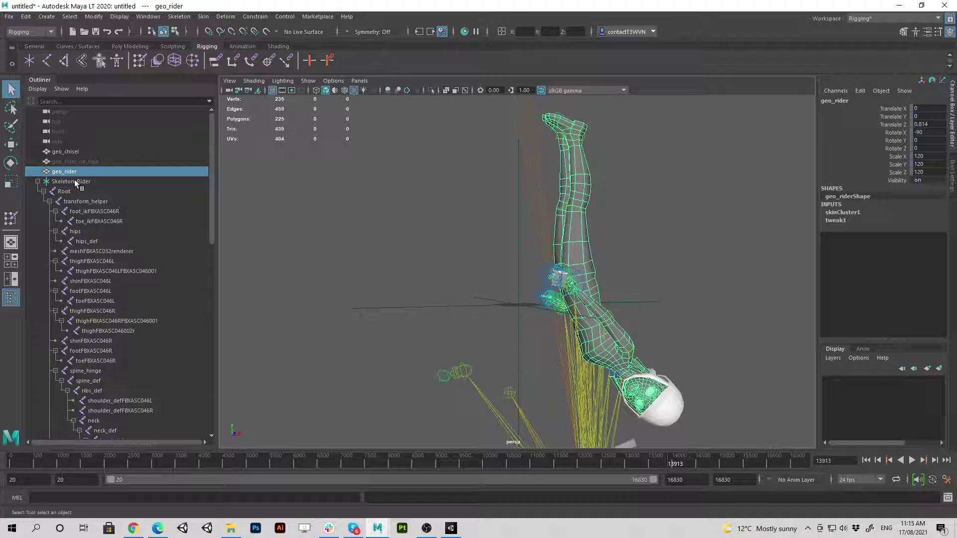
- Hide geo_rider, show geo_rider_no_hair again and examine its feet and lower legs
{"action": "key", "text": "ctrl+h"}
{"action": "left_click", "coordinate": [72, 161]}
{"action": "key", "text": "shift+h"}
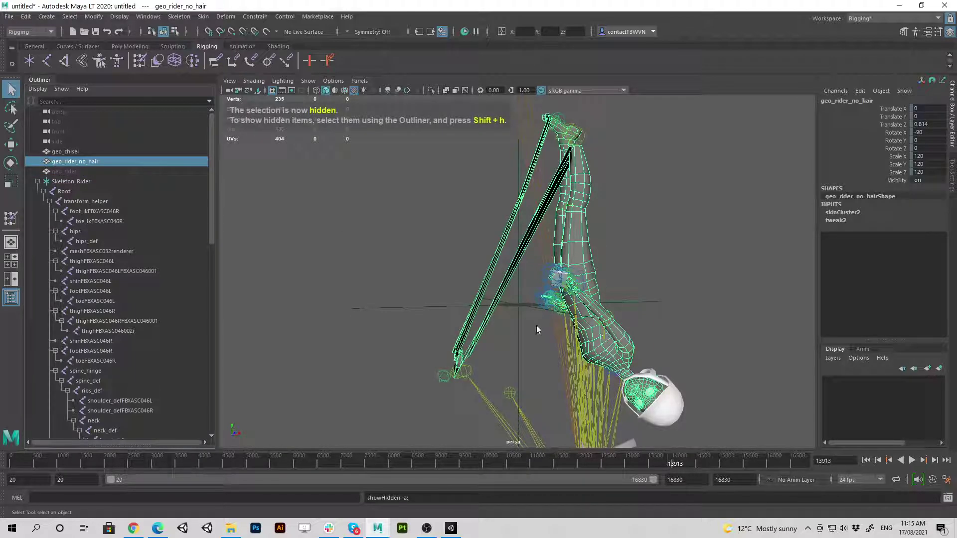
{"action": "left_click_drag", "start_coordinate": [537, 329], "coordinate": [469, 257], "text": "alt"}
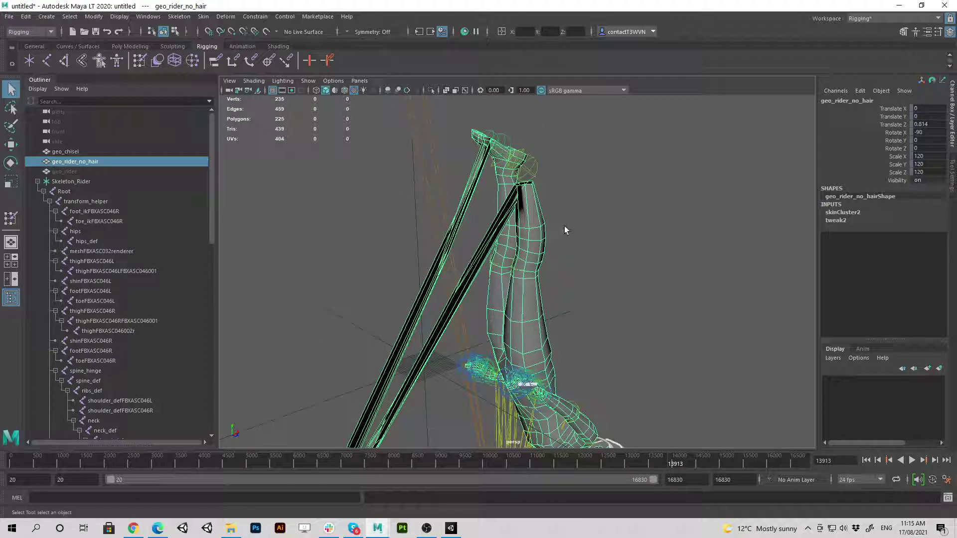
- Flood geo_rider_no_hair's skin weights for the foot_ikFBXASC046R influence with value 0 in Replace mode, and leave the Paint Skin Weights tool
{"action": "mouse_move", "coordinate": [533, 215]}
{"action": "right_mouse_down"}
{"action": "mouse_move", "coordinate": [513, 191]}
{"action": "mouse_move", "coordinate": [449, 183]}
{"action": "right_mouse_up"}
{"action": "left_click_drag", "start_coordinate": [510, 178], "coordinate": [427, 270], "text": "alt"}
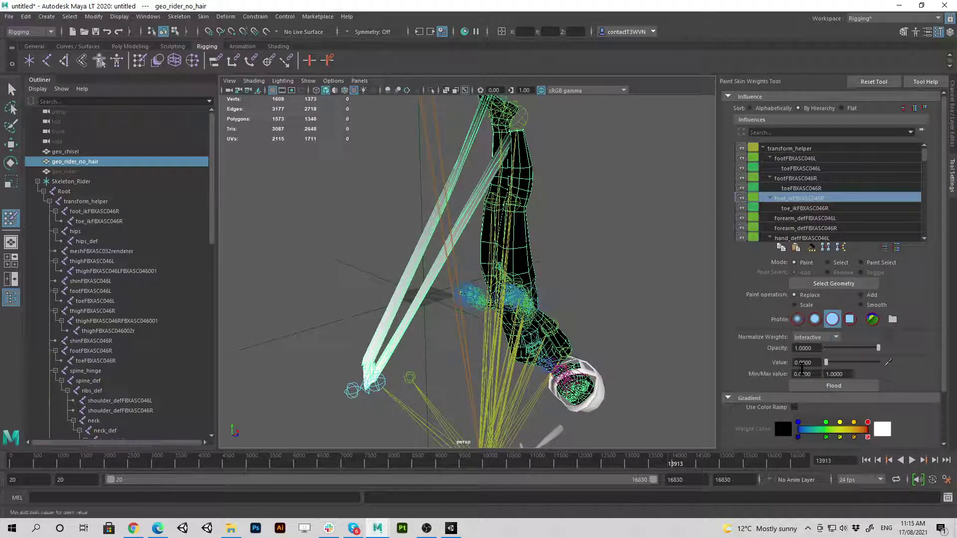
{"action": "left_click", "coordinate": [824, 388]}
{"action": "scroll", "coordinate": [541, 297], "scroll_direction": "down", "scroll_amount": 5}
{"action": "mouse_move", "coordinate": [542, 298]}
{"action": "left_mouse_down", "text": "alt"}
{"action": "mouse_move", "coordinate": [597, 274]}
{"action": "mouse_move", "coordinate": [541, 342]}
{"action": "mouse_move", "coordinate": [379, 289]}
{"action": "mouse_move", "coordinate": [485, 283]}
{"action": "left_mouse_up", "text": "alt"}
{"action": "key", "text": "q"}
- Check the deformation of geo_rider_no_hair at frame 9805 and turn off the X-ray display of the joints
{"action": "mouse_move", "coordinate": [479, 468]}
{"action": "left_mouse_down"}
{"action": "mouse_move", "coordinate": [547, 466]}
{"action": "mouse_move", "coordinate": [474, 466]}
{"action": "left_mouse_up"}
{"action": "left_click_drag", "start_coordinate": [567, 324], "coordinate": [418, 334], "text": "alt"}
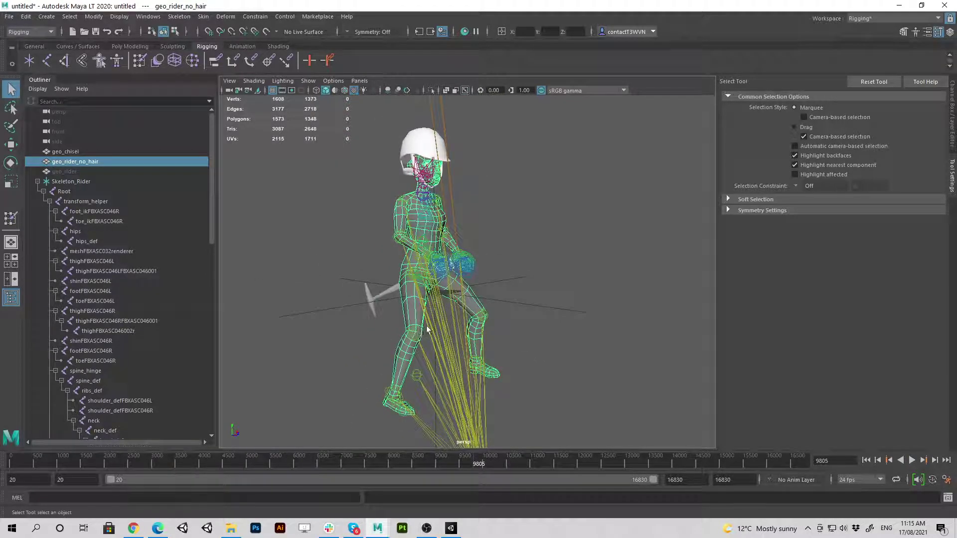
{"action": "middle_click_drag", "start_coordinate": [446, 270], "coordinate": [463, 267], "text": "alt"}
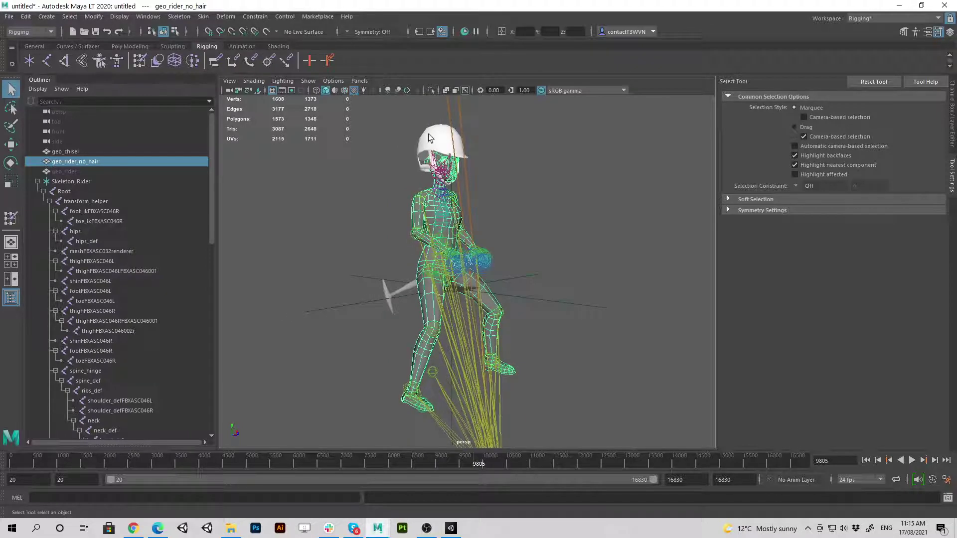
{"action": "mouse_move", "coordinate": [434, 201]}
{"action": "left_mouse_down", "text": "alt"}
{"action": "mouse_move", "coordinate": [361, 204]}
{"action": "mouse_move", "coordinate": [436, 205]}
{"action": "left_mouse_up", "text": "alt"}
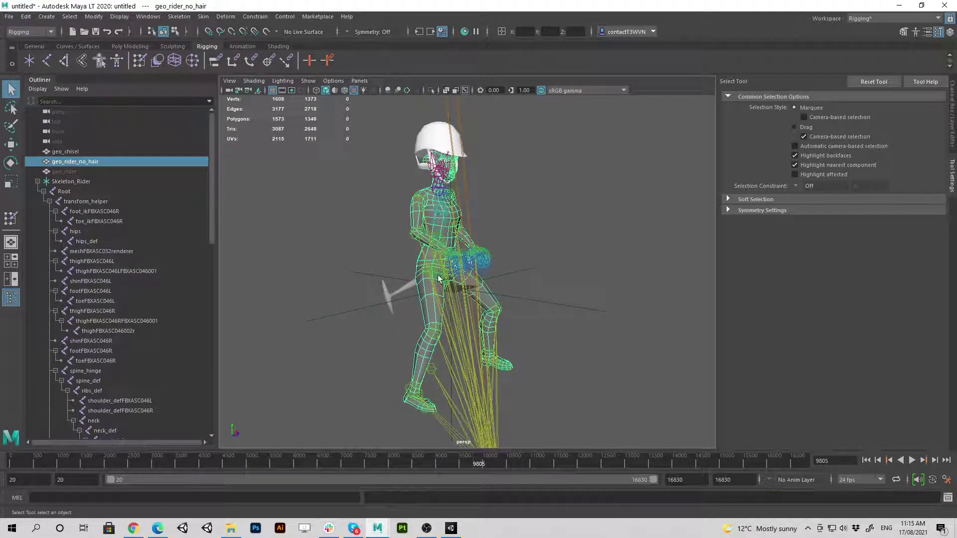
{"action": "left_click_drag", "start_coordinate": [504, 266], "coordinate": [445, 213], "text": "alt"}
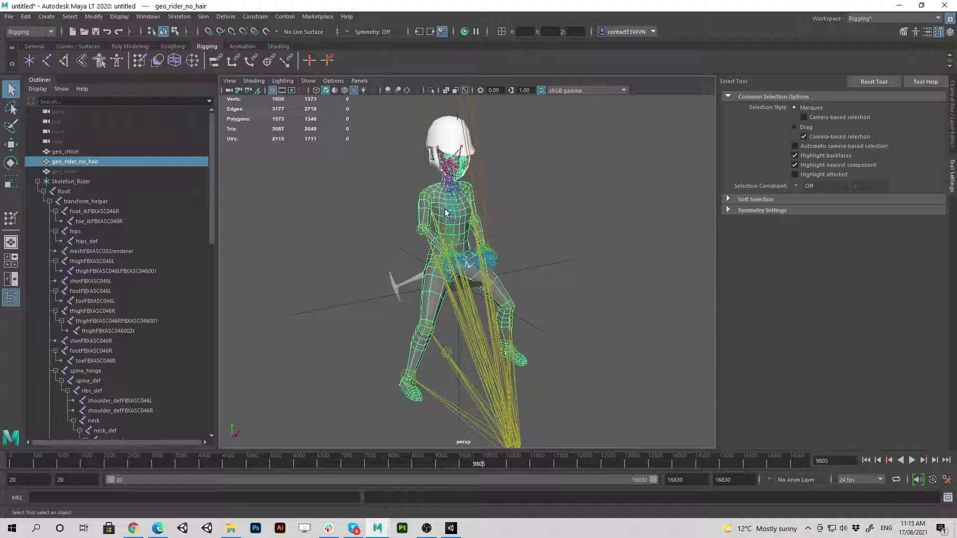
{"action": "left_click", "coordinate": [465, 91]}
{"action": "left_click_drag", "start_coordinate": [466, 176], "coordinate": [732, 271], "text": "alt"}
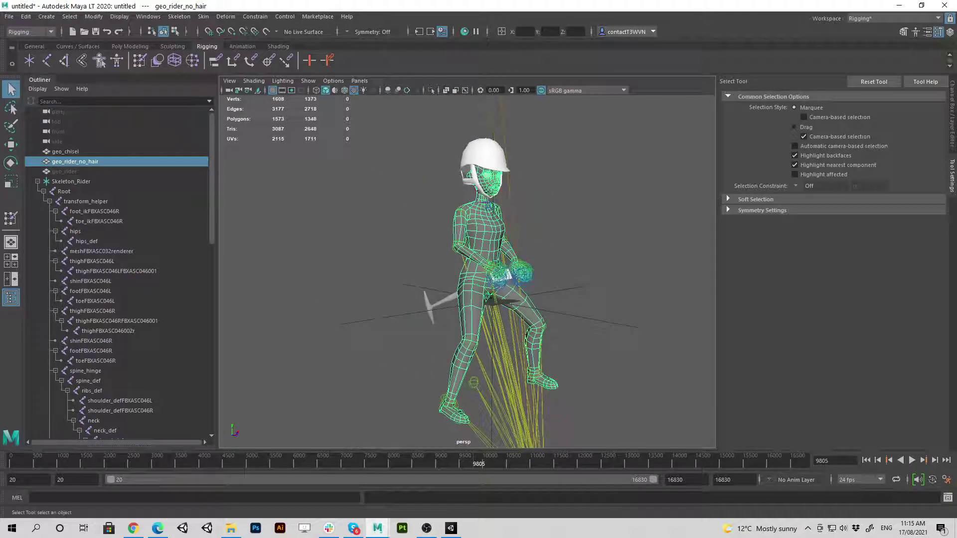